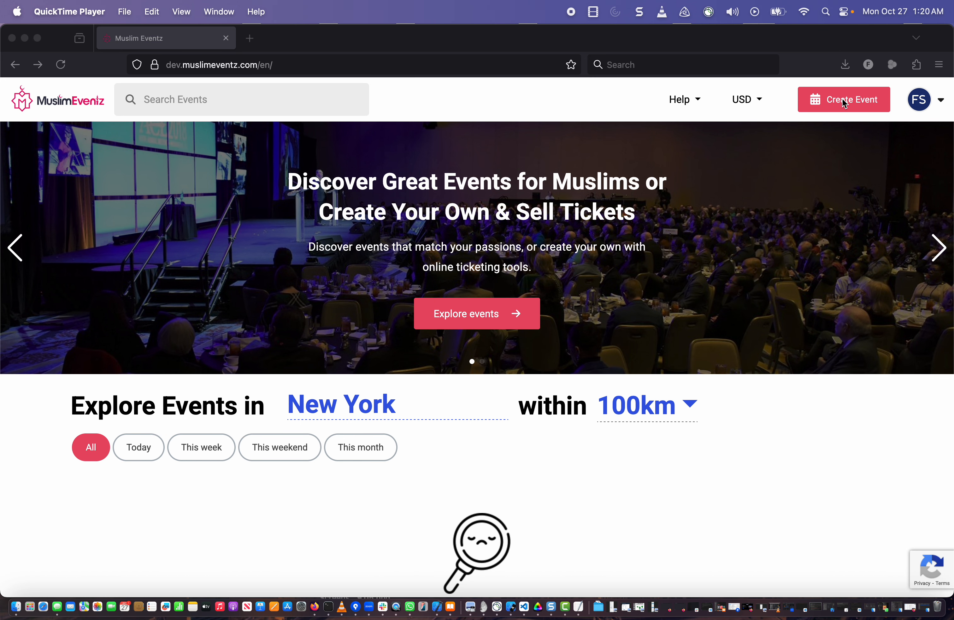
# Start creating a new event and name it "Palestine Fundraiser for Gaza".
pyautogui.click(773, 118)
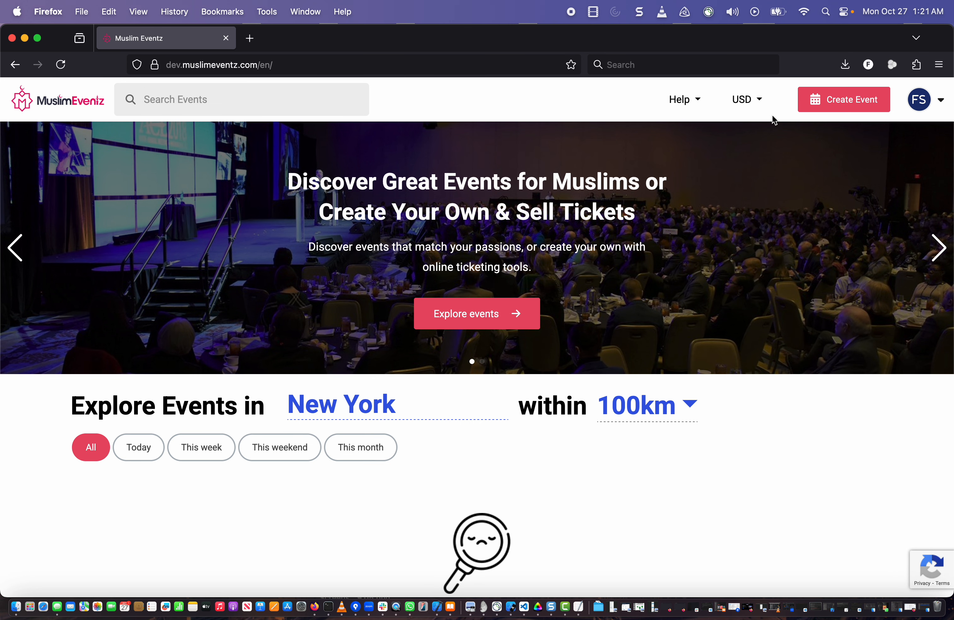
pyautogui.click(834, 101)
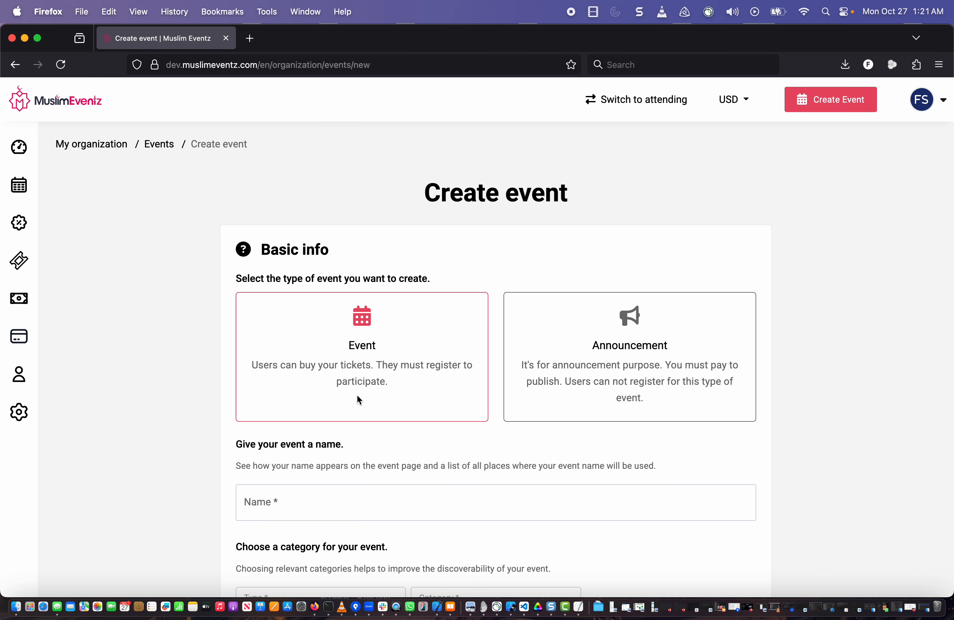
pyautogui.scroll(-3, 357, 394)
pyautogui.click(306, 387)
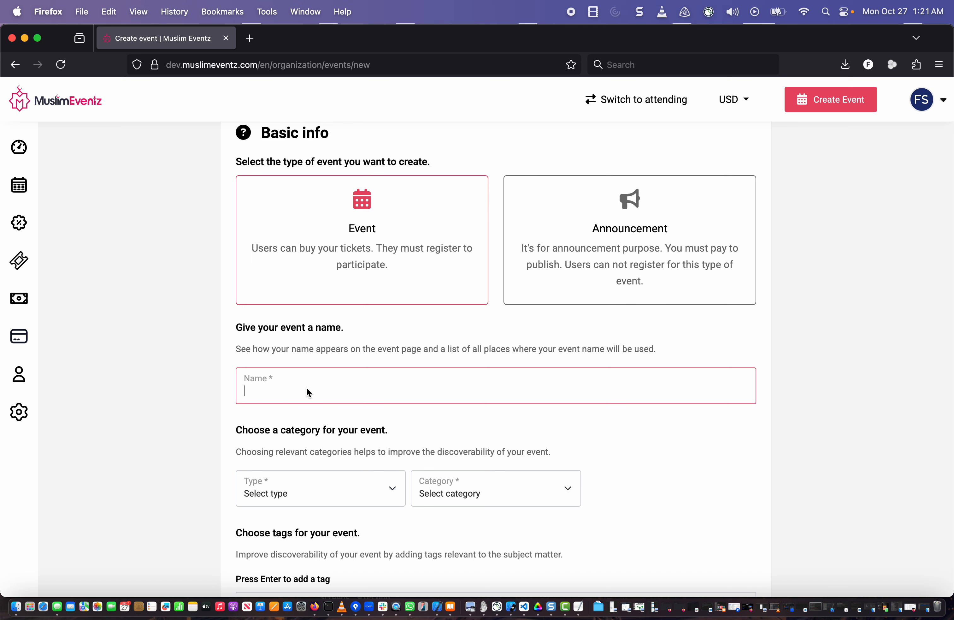
pyautogui.write('Palestine Fundraiser for Gaza')
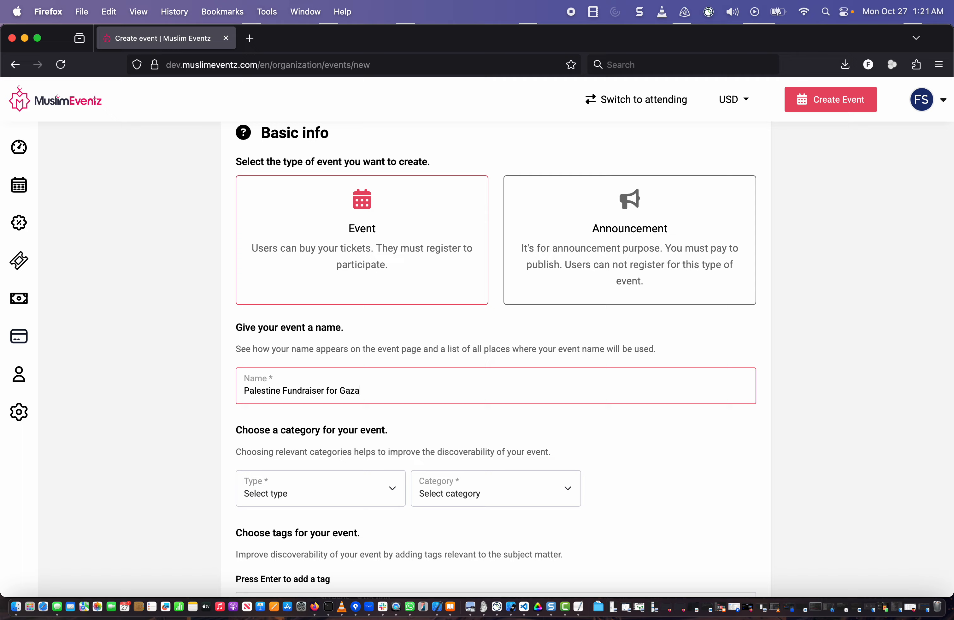
# Classify the event as type Dinner, category Charity & Causes, and subcategory Palestine-Gaza.
pyautogui.scroll(-5, 182, 363)
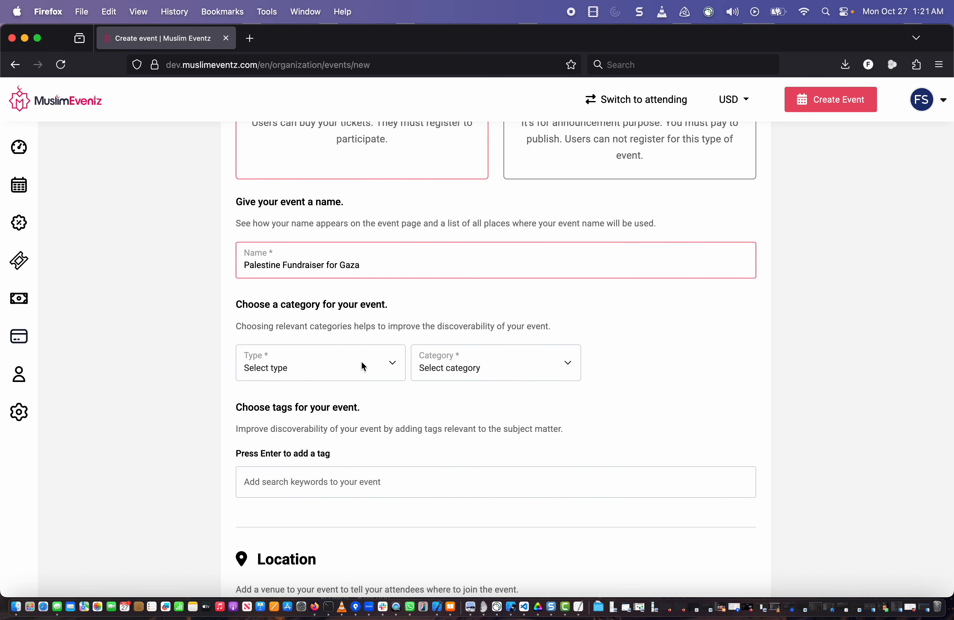
pyautogui.click(362, 361)
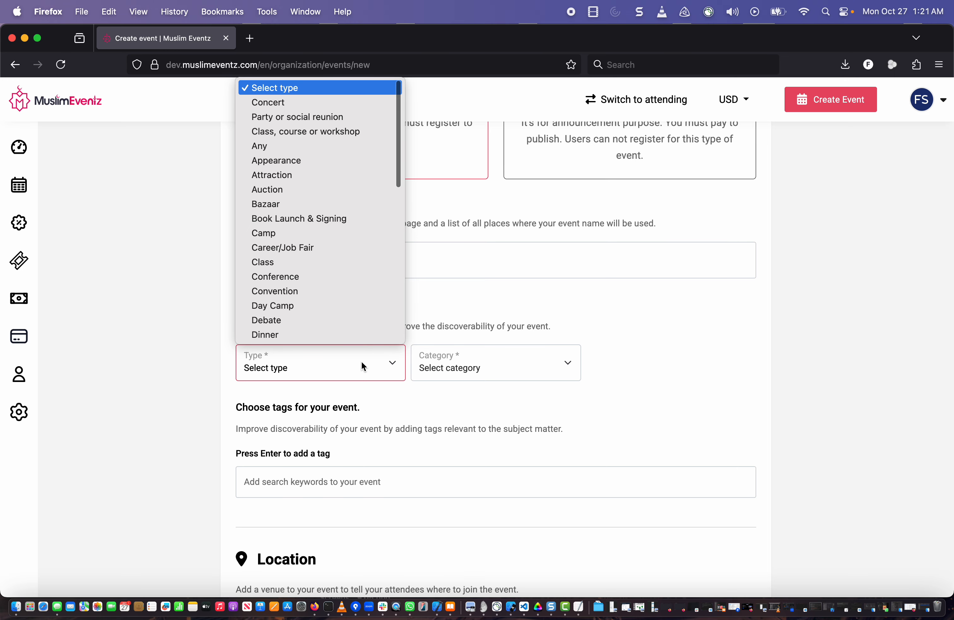
pyautogui.click(342, 337)
pyautogui.click(552, 367)
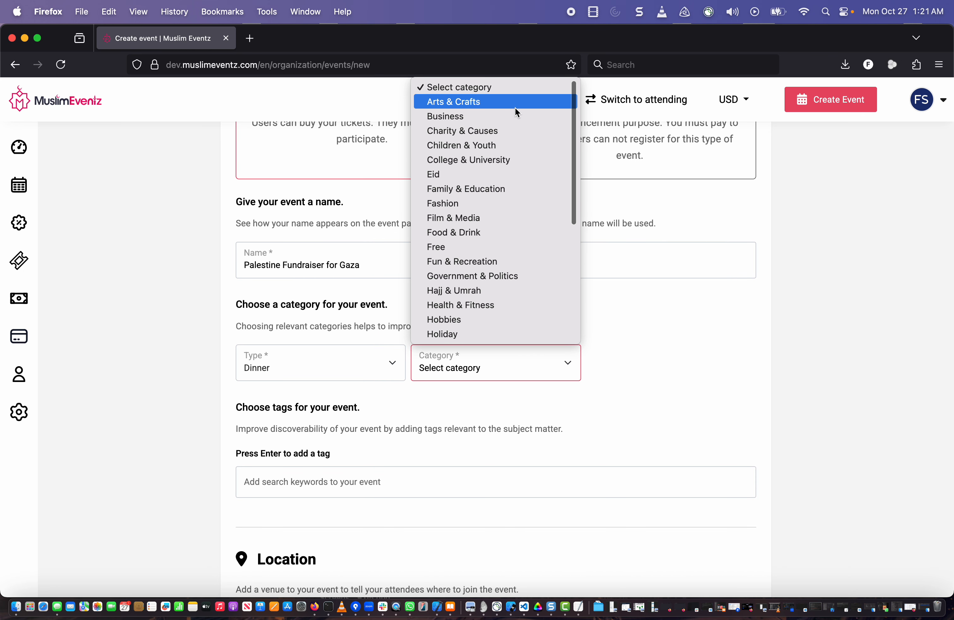
pyautogui.click(511, 130)
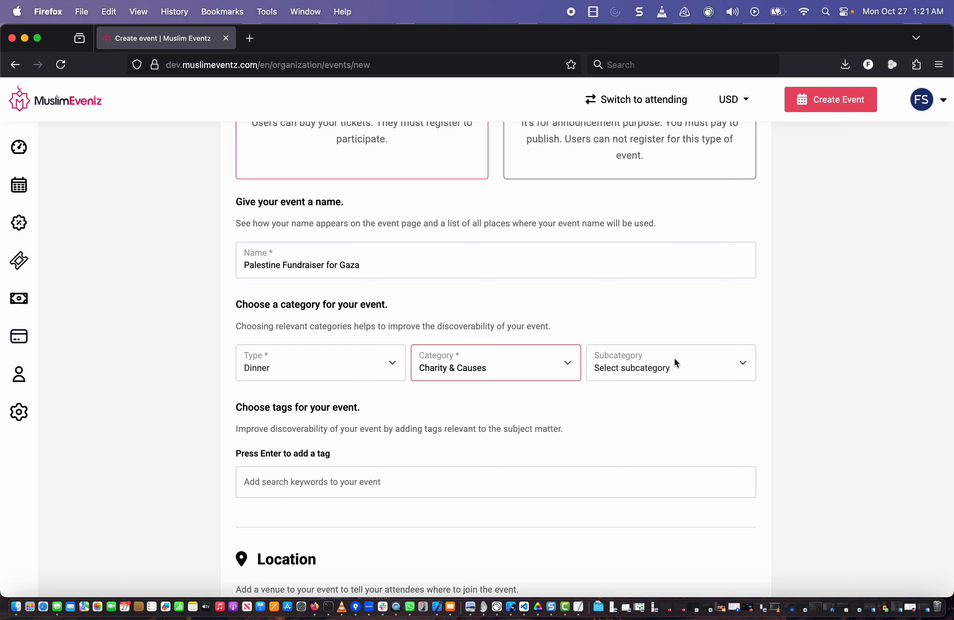
pyautogui.click(714, 364)
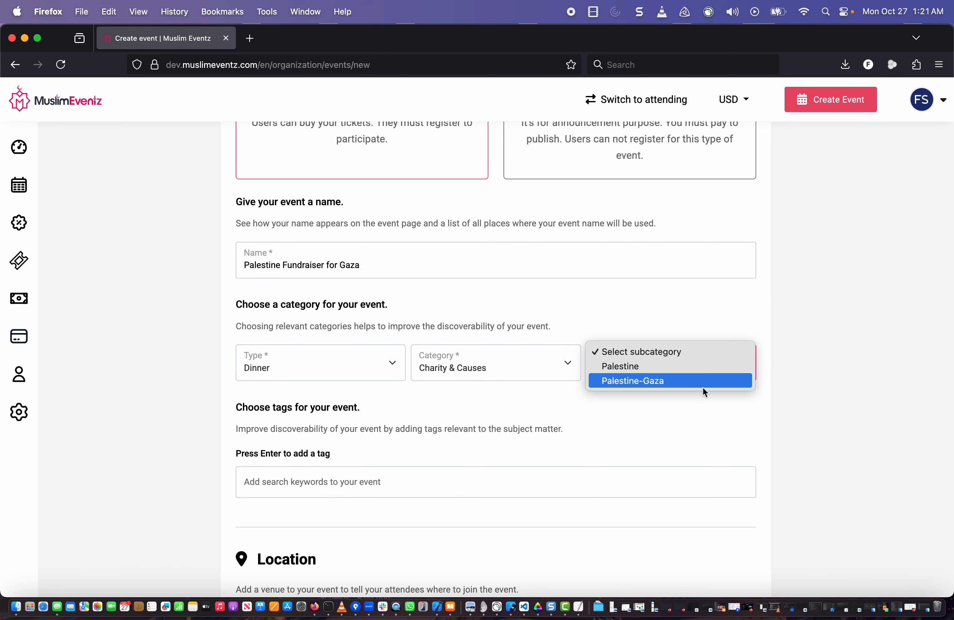
pyautogui.click(718, 380)
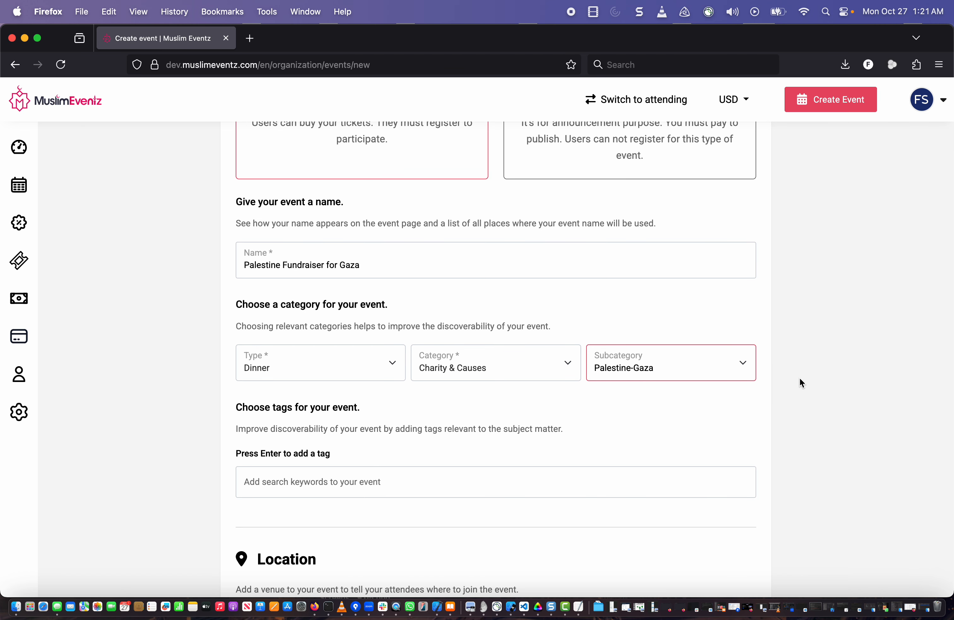
# Add the tags Palestine, Gaza, Fundraising and Dinner to the event.
pyautogui.scroll(-3, 604, 417)
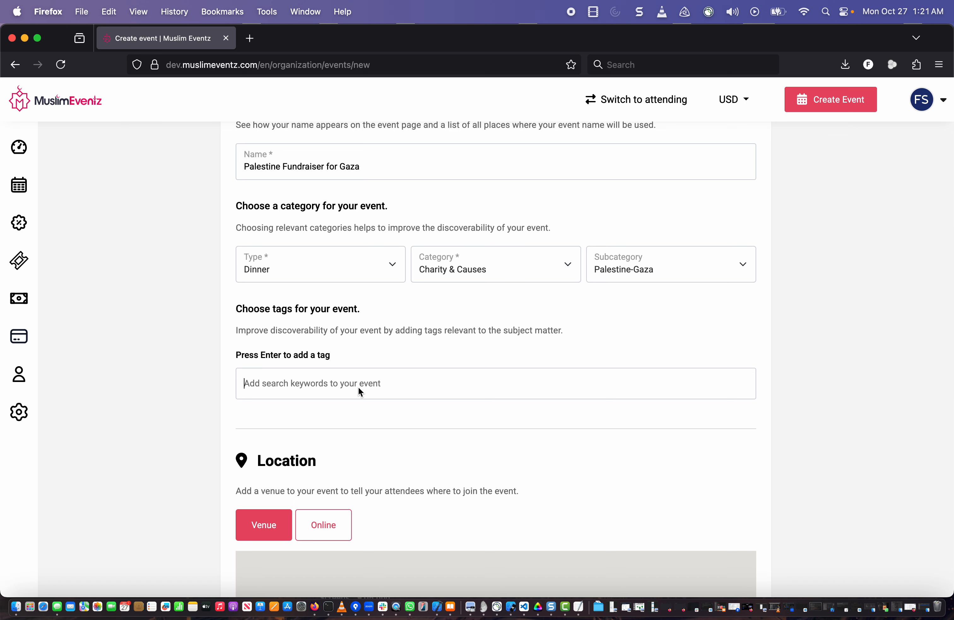
pyautogui.write('Pal')
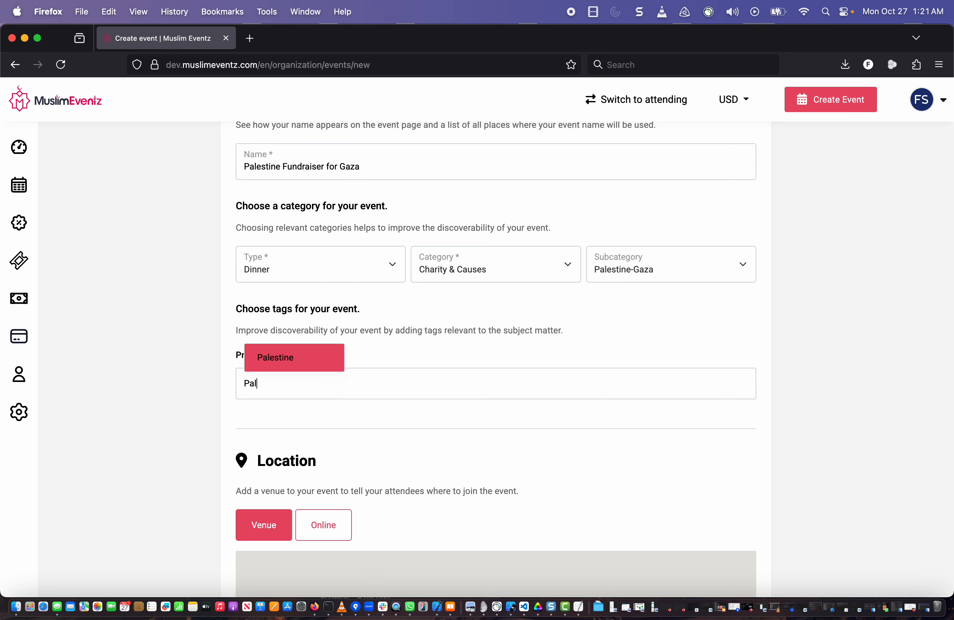
pyautogui.press('Return')
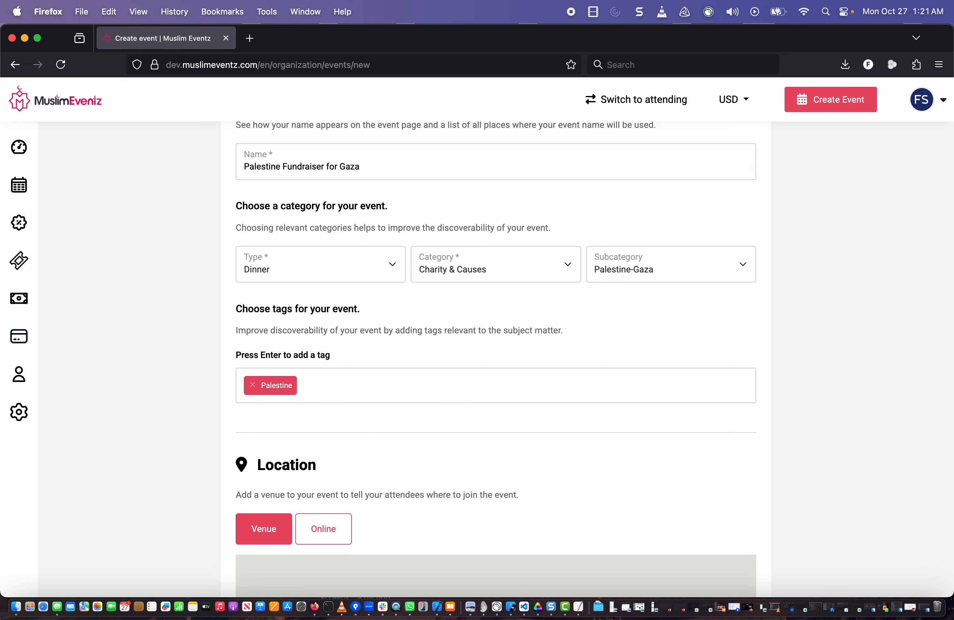
pyautogui.write('Gaz')
pyautogui.press('Return')
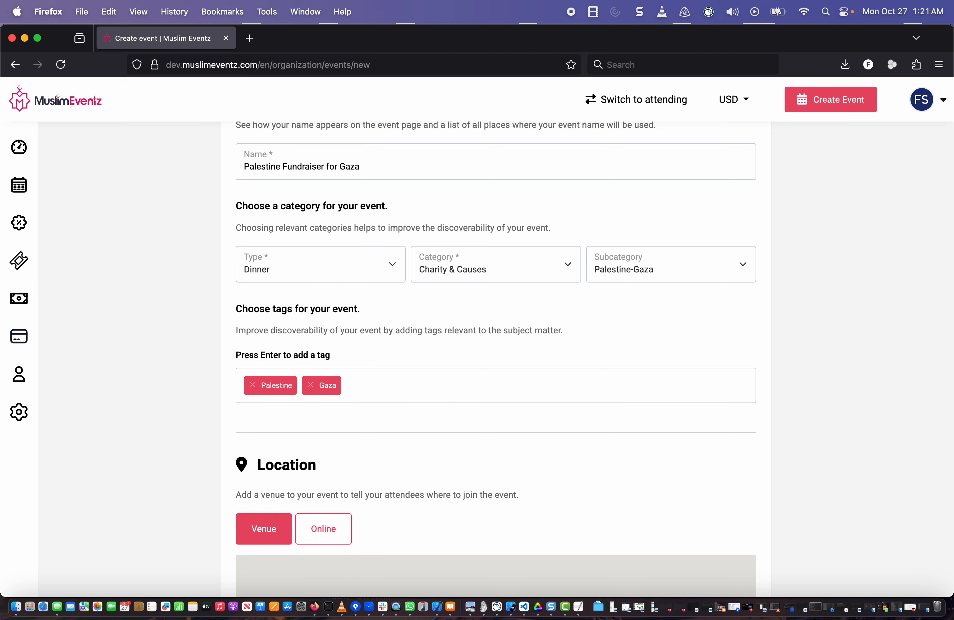
pyautogui.write('Fun')
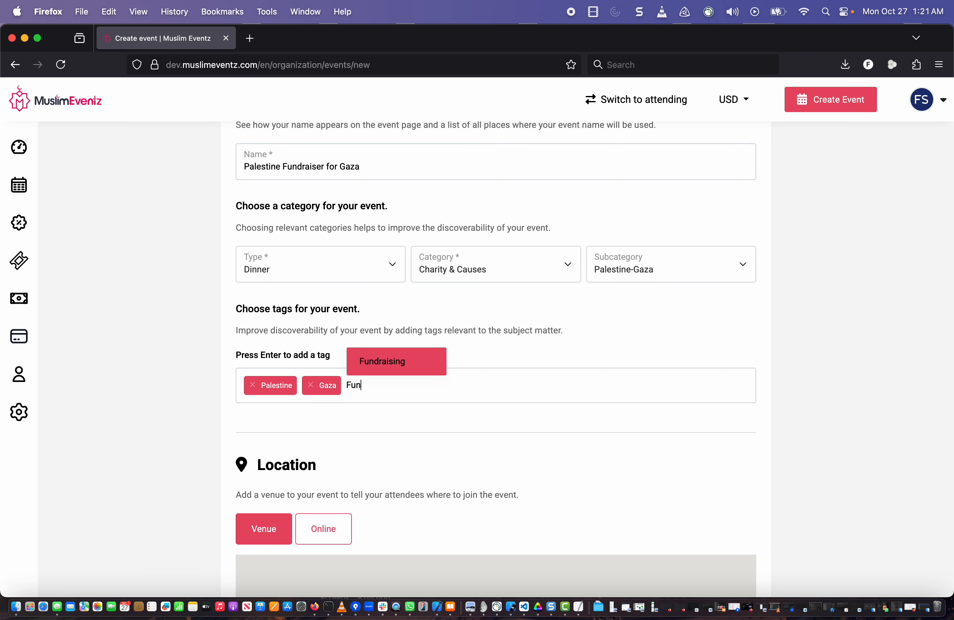
pyautogui.press('Return')
pyautogui.write('Di')
pyautogui.press('Return')
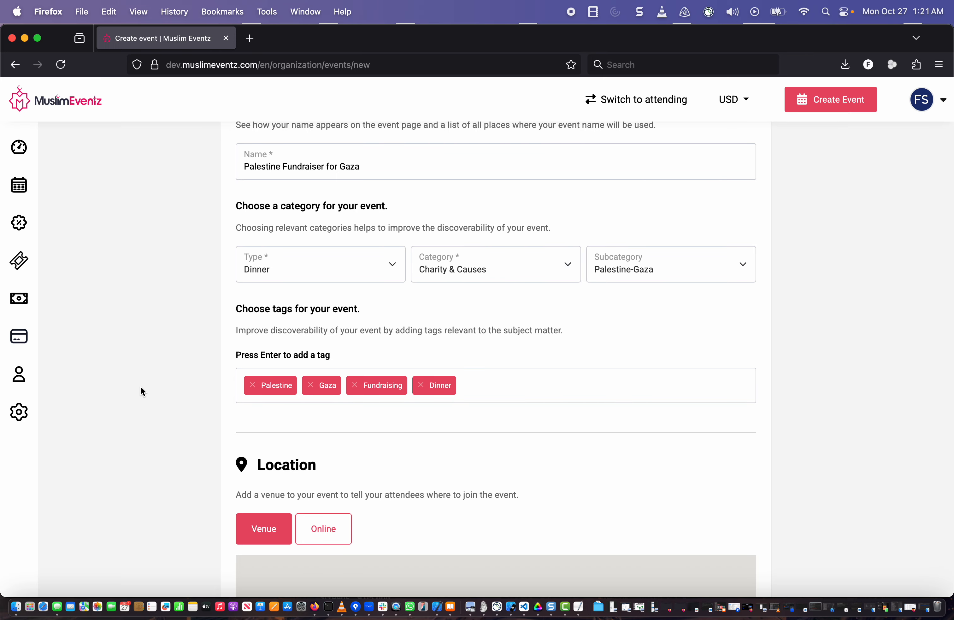
# Search for the venue "Masjid at-taqwa br" and choose Masjid At-Taqwa in Brooklyn, NY, as the event location.
pyautogui.scroll(-8, 138, 380)
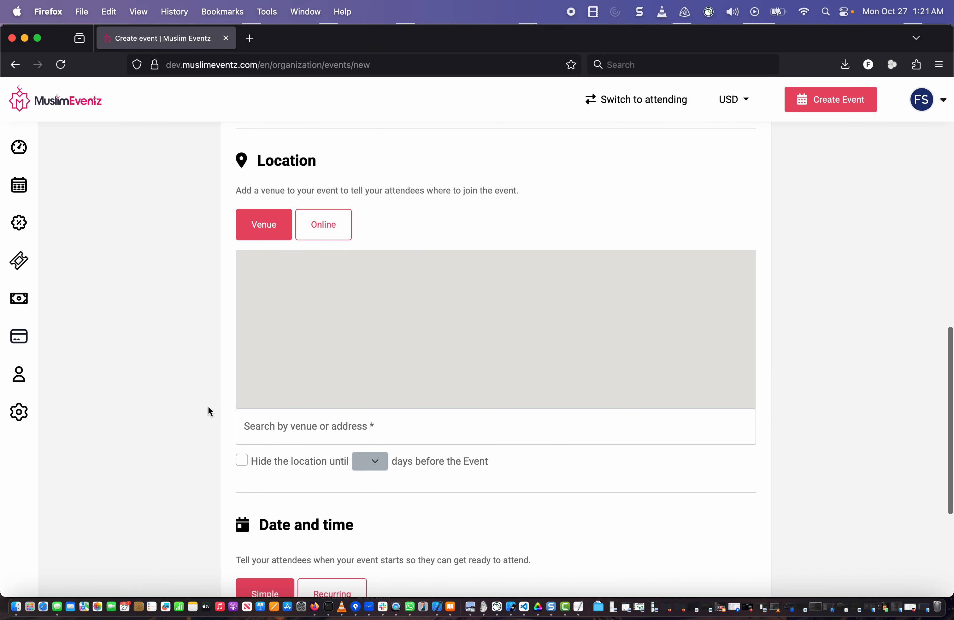
pyautogui.click(330, 427)
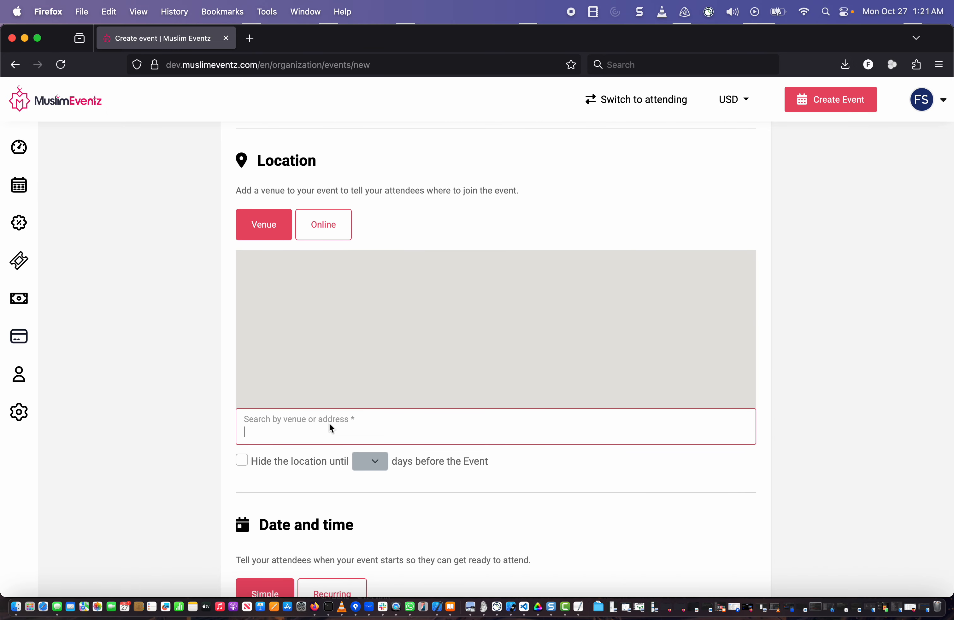
pyautogui.write('Masjid at-taq')
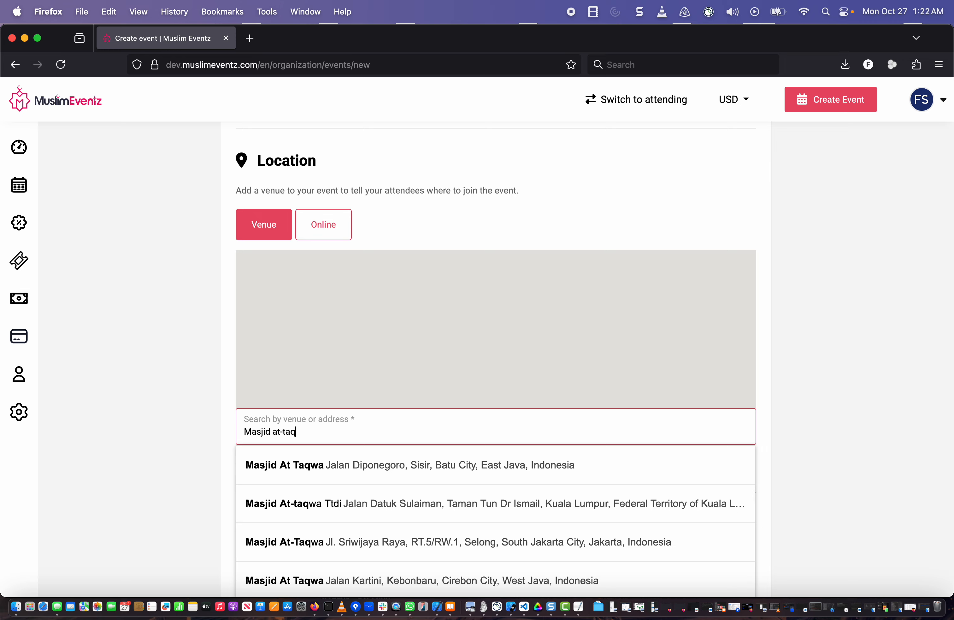
pyautogui.write('q')
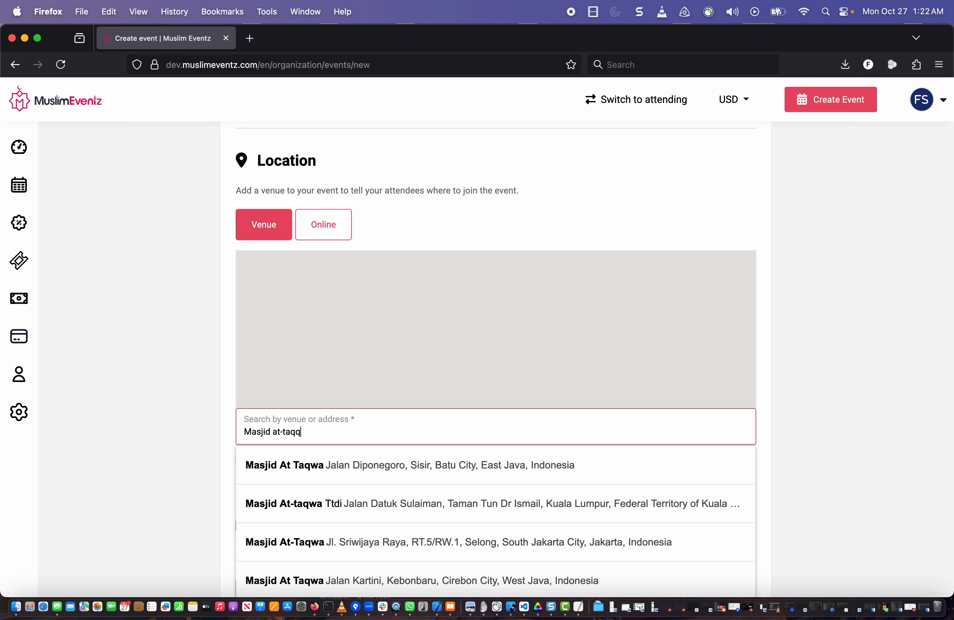
pyautogui.press('BackSpace')
pyautogui.write('wa br')
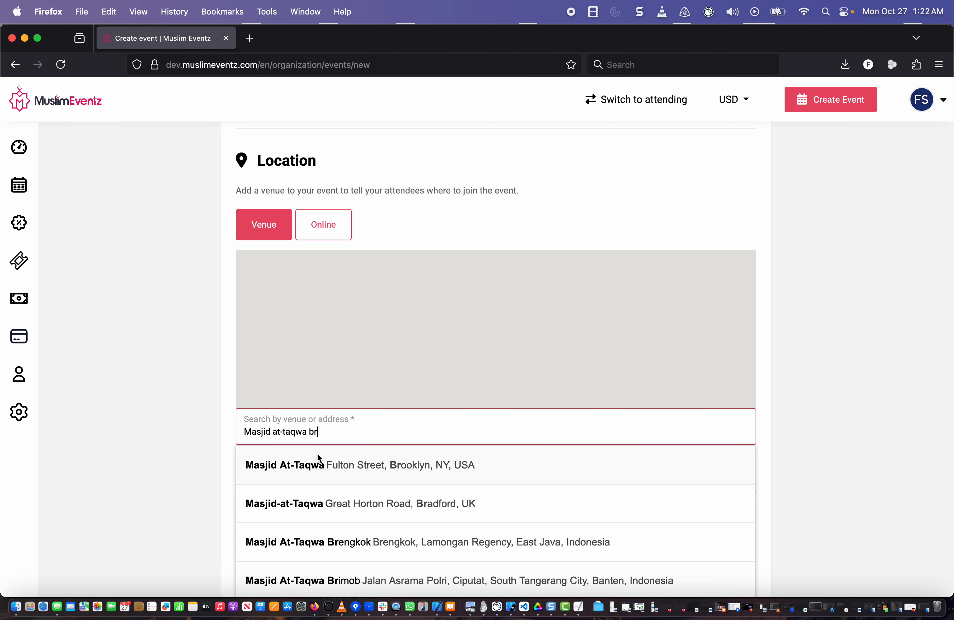
pyautogui.click(349, 468)
# Fill in Brooklyn as the city of the venue address.
pyautogui.scroll(-3, 196, 462)
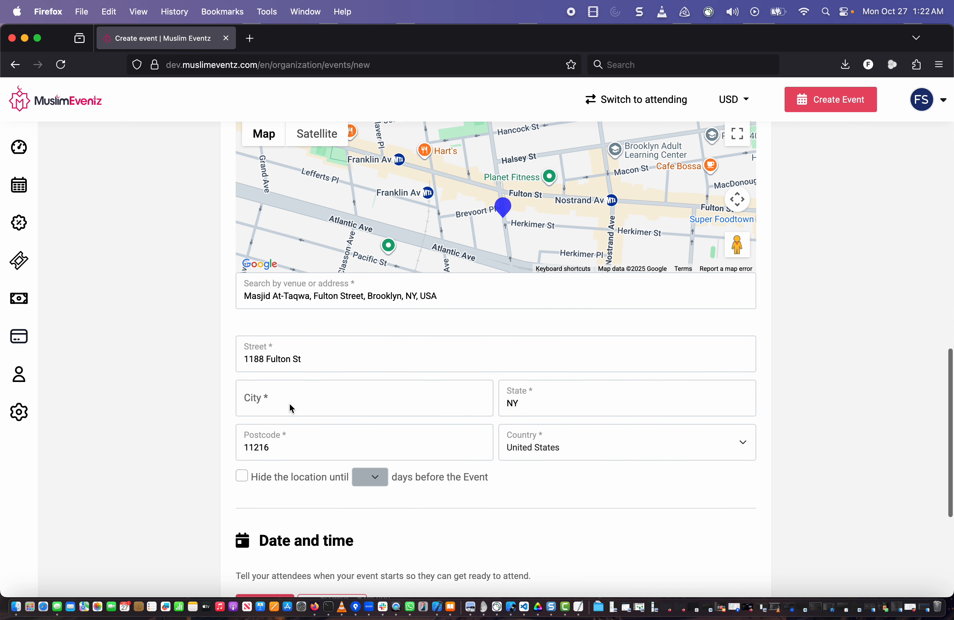
pyautogui.click(289, 403)
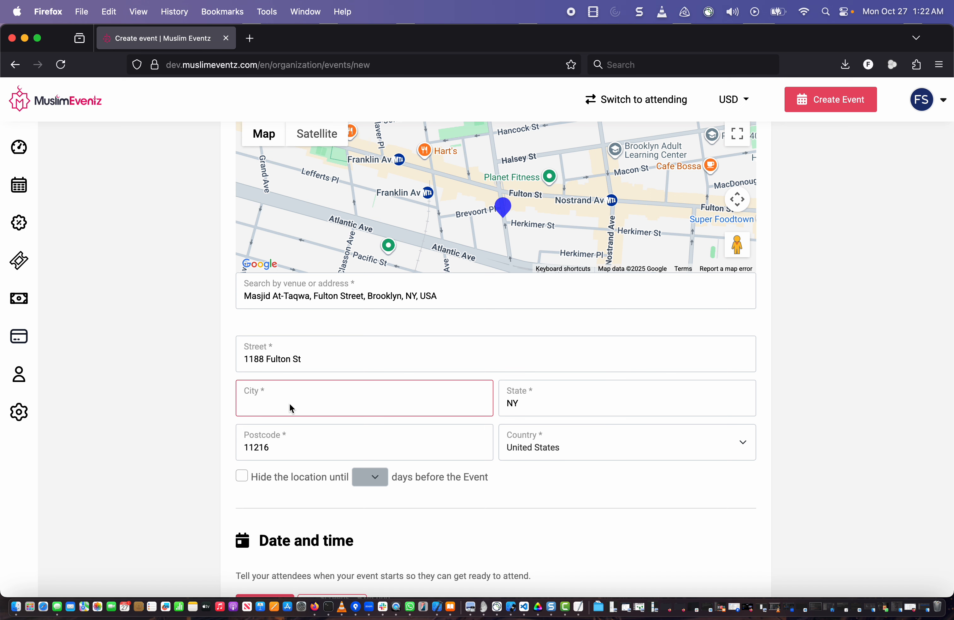
pyautogui.write('Brooklyn')
pyautogui.click(173, 437)
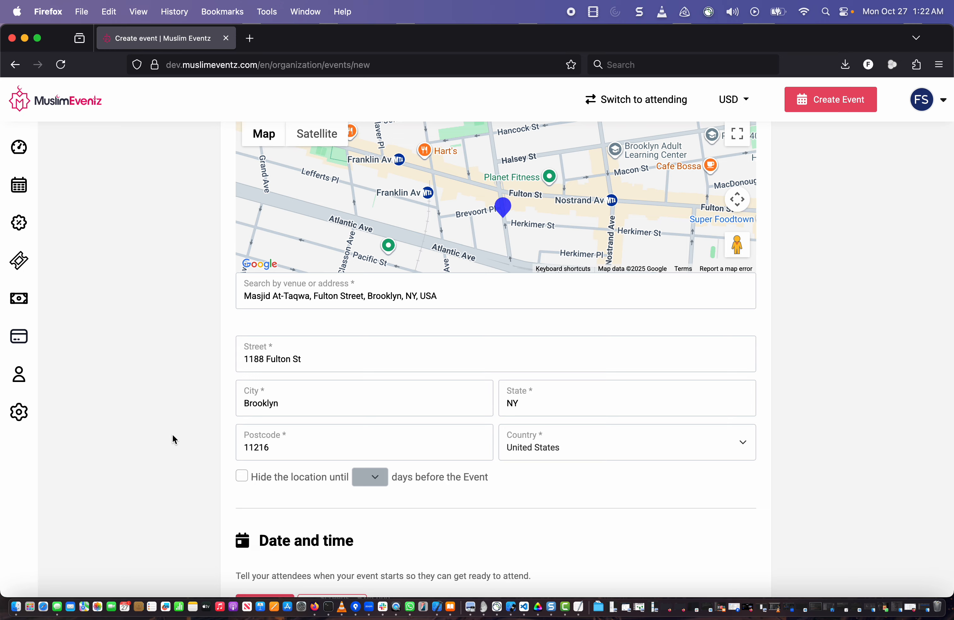
pyautogui.doubleClick(304, 406)
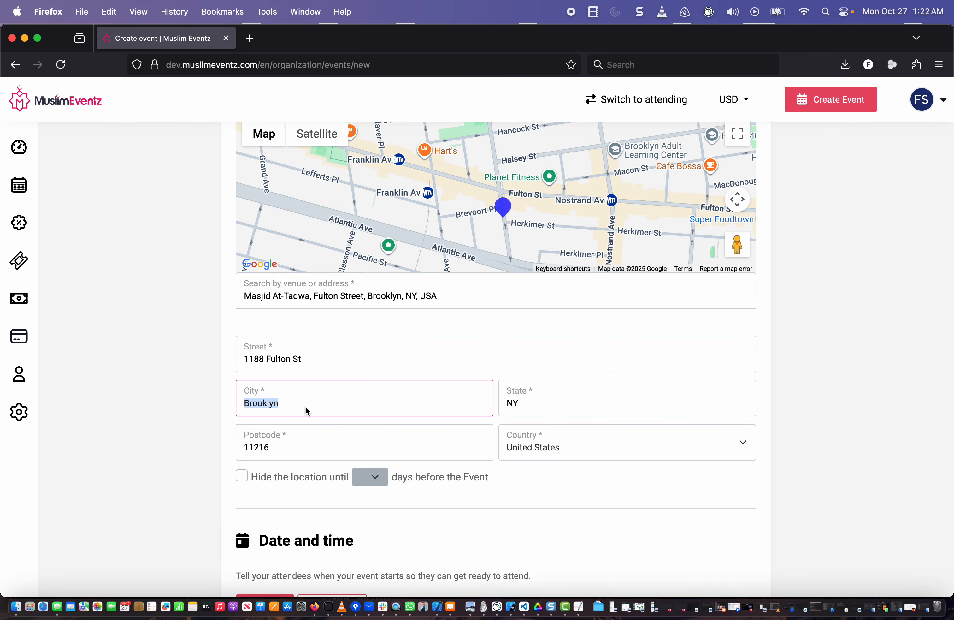
pyautogui.click(186, 415)
# Set the event's start date to 2025-12-03 using the calendar's month selection.
pyautogui.scroll(-5, 187, 415)
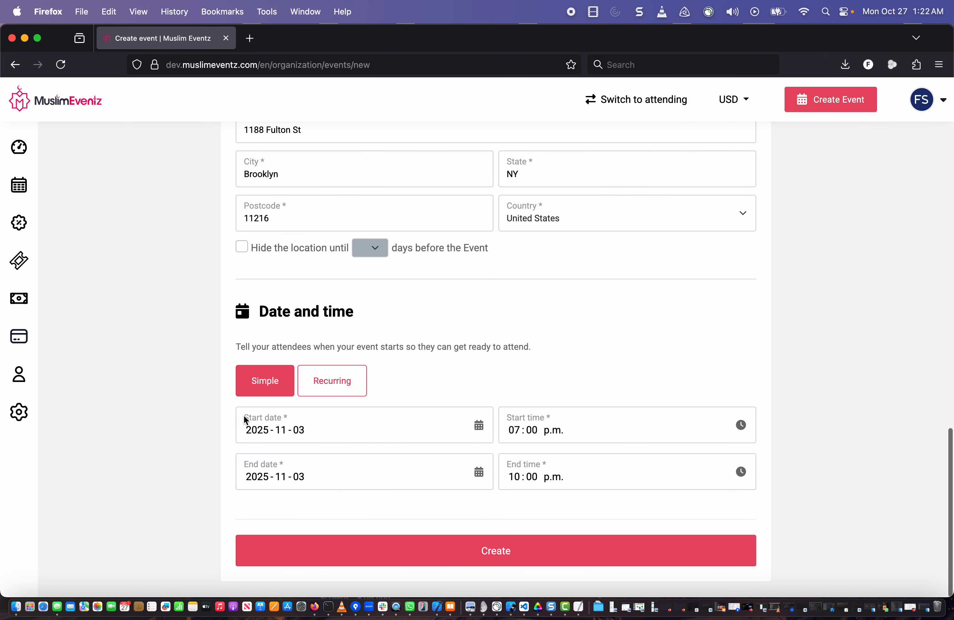
pyautogui.click(484, 429)
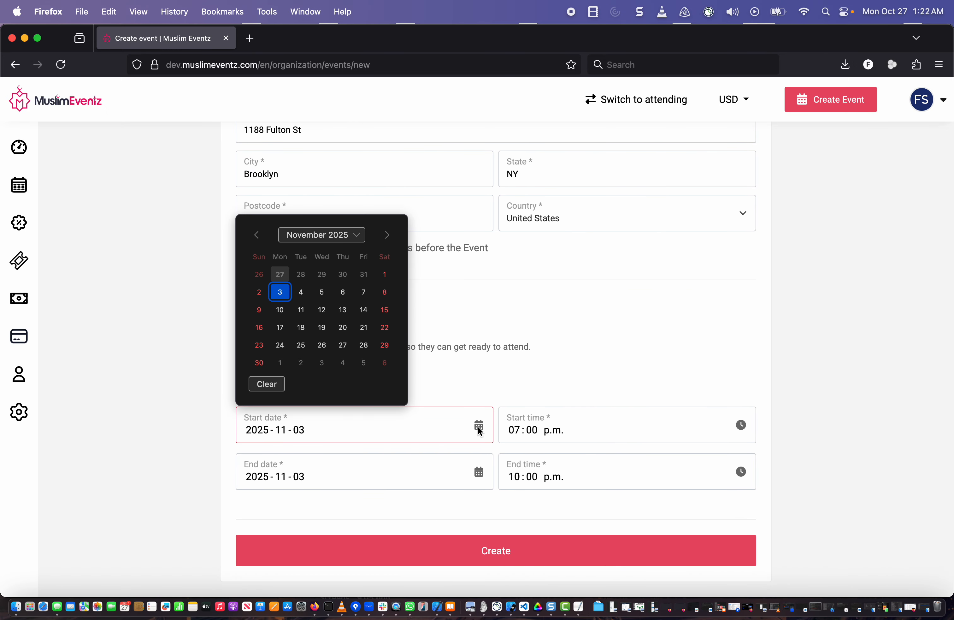
pyautogui.click(356, 235)
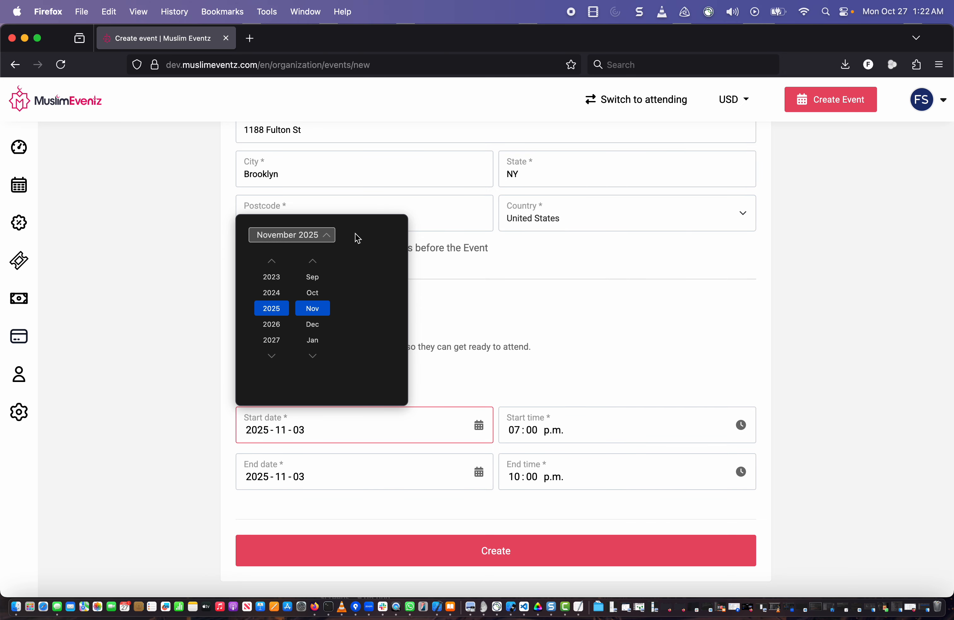
pyautogui.click(319, 326)
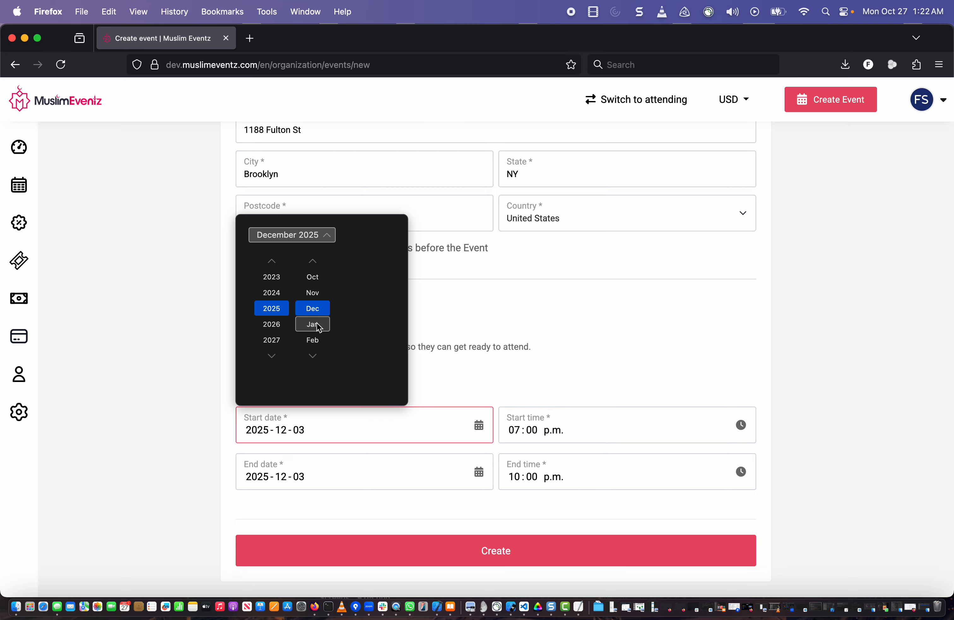
pyautogui.click(318, 324)
pyautogui.click(317, 296)
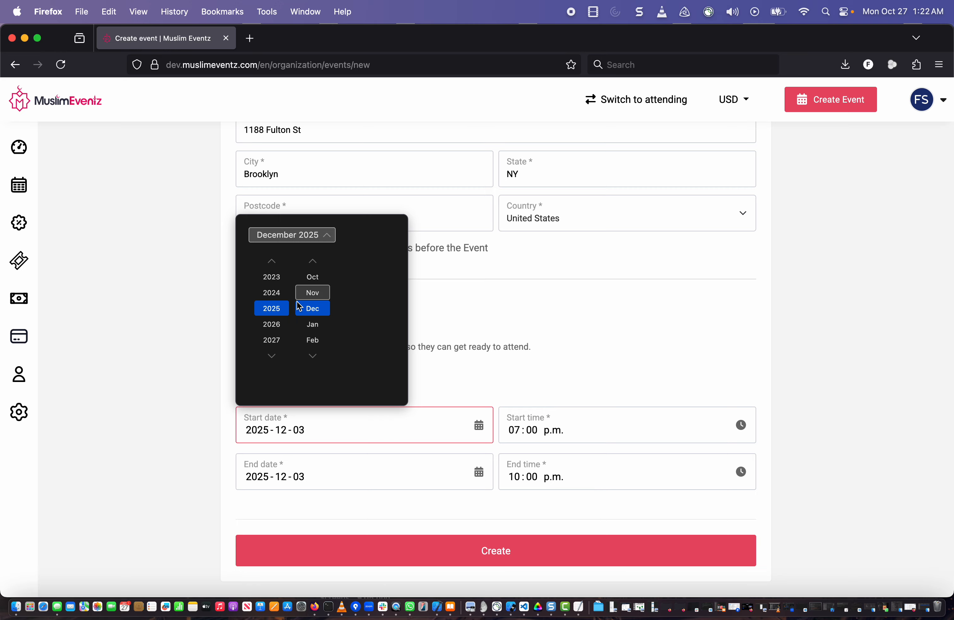
pyautogui.click(208, 317)
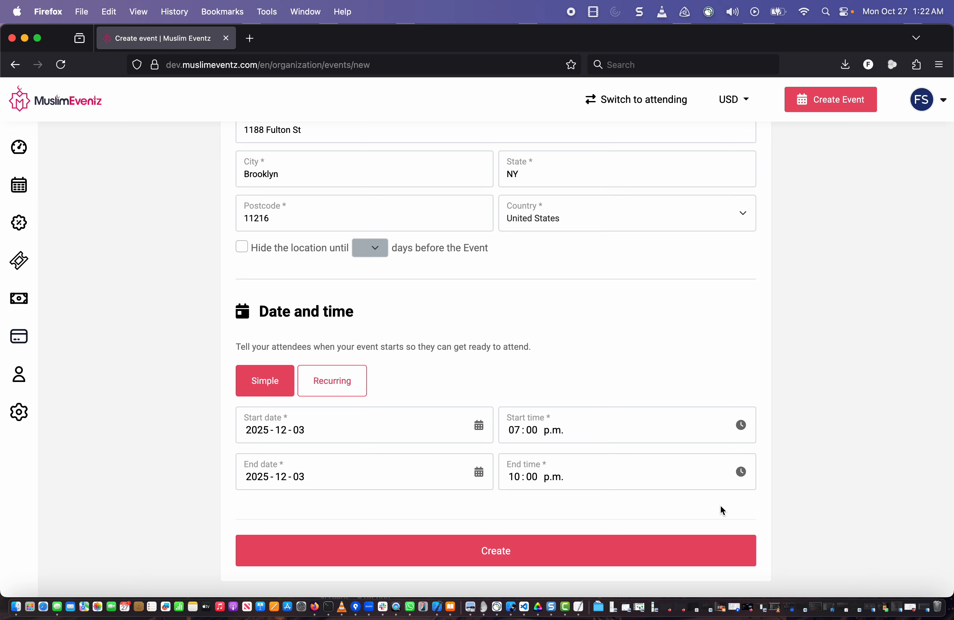
# Set the start time to 06:00 p.m. and create the event without saving the address in the browser.
pyautogui.click(740, 422)
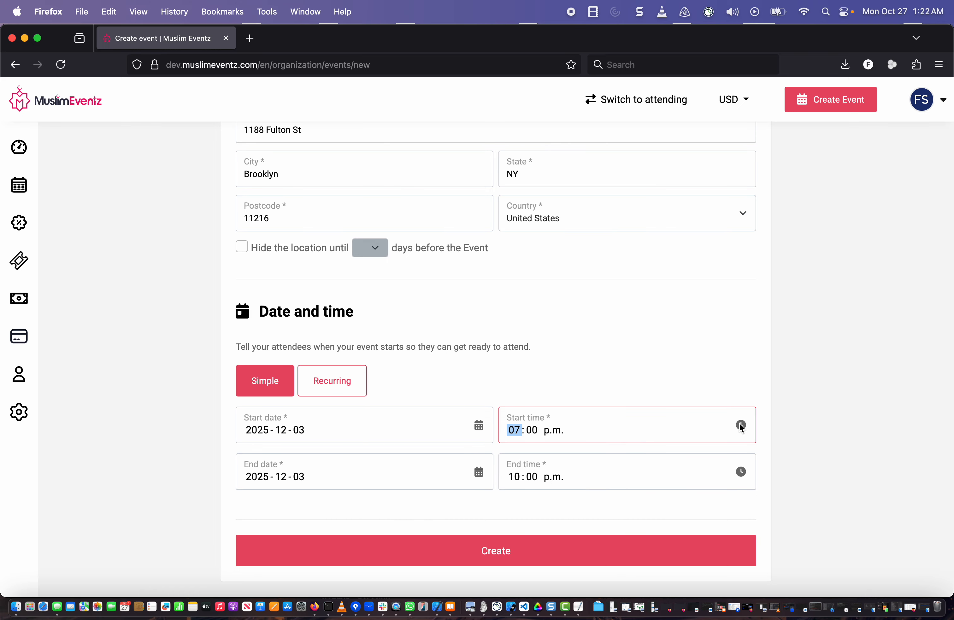
pyautogui.write('6')
pyautogui.click(799, 403)
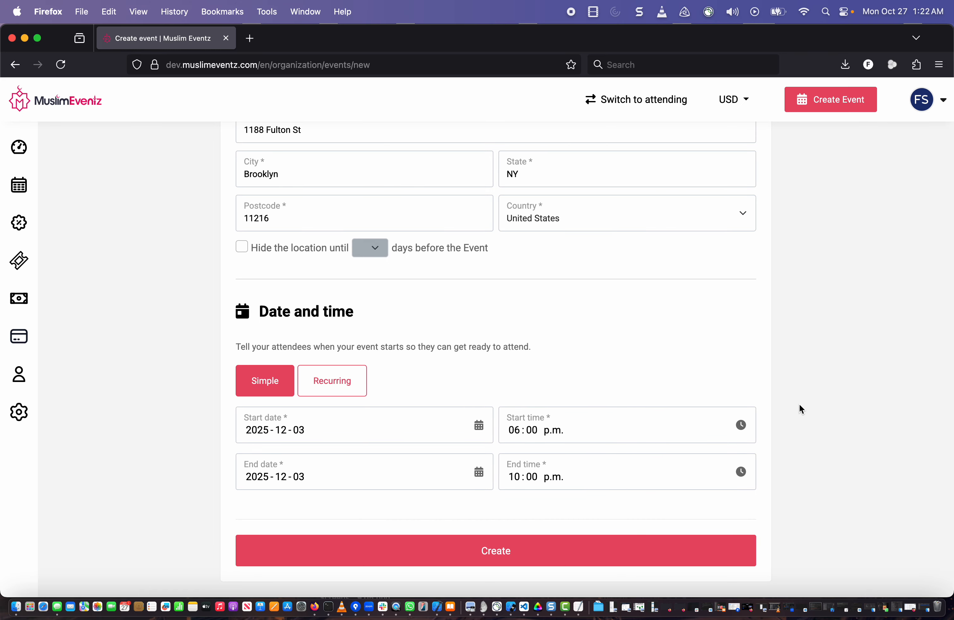
pyautogui.click(488, 558)
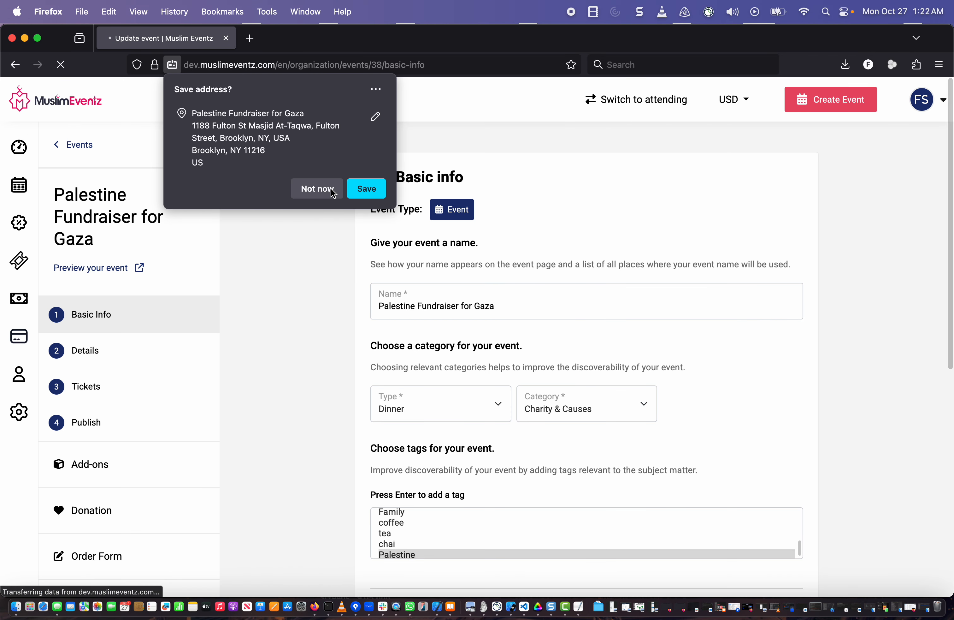
pyautogui.click(322, 188)
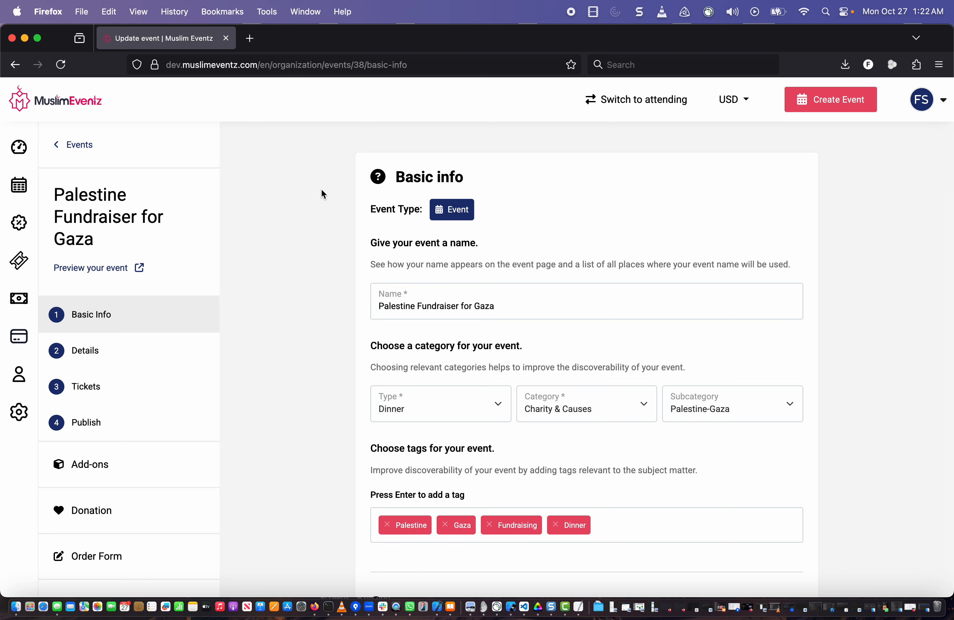
# Add the JPEG image from the Fundraising Dinner folder as the banner in the event's details.
pyautogui.scroll(-8, 321, 194)
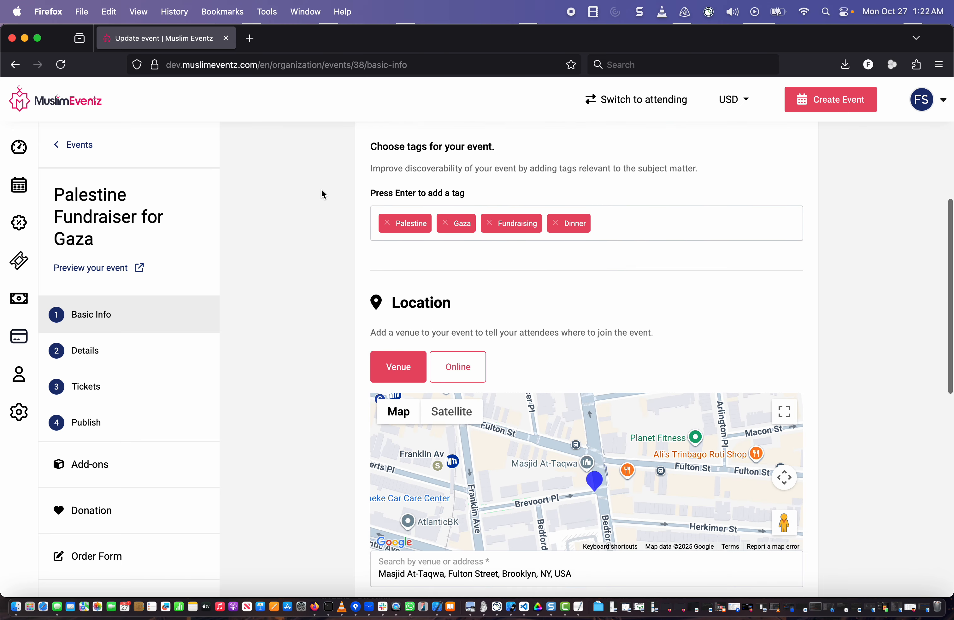
pyautogui.scroll(-10, 322, 193)
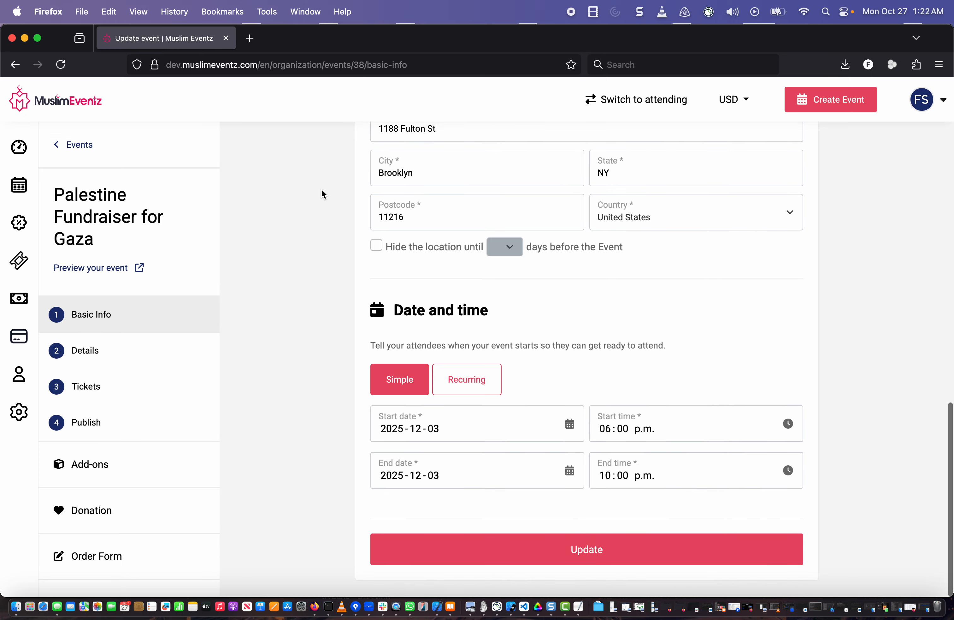
pyautogui.click(88, 355)
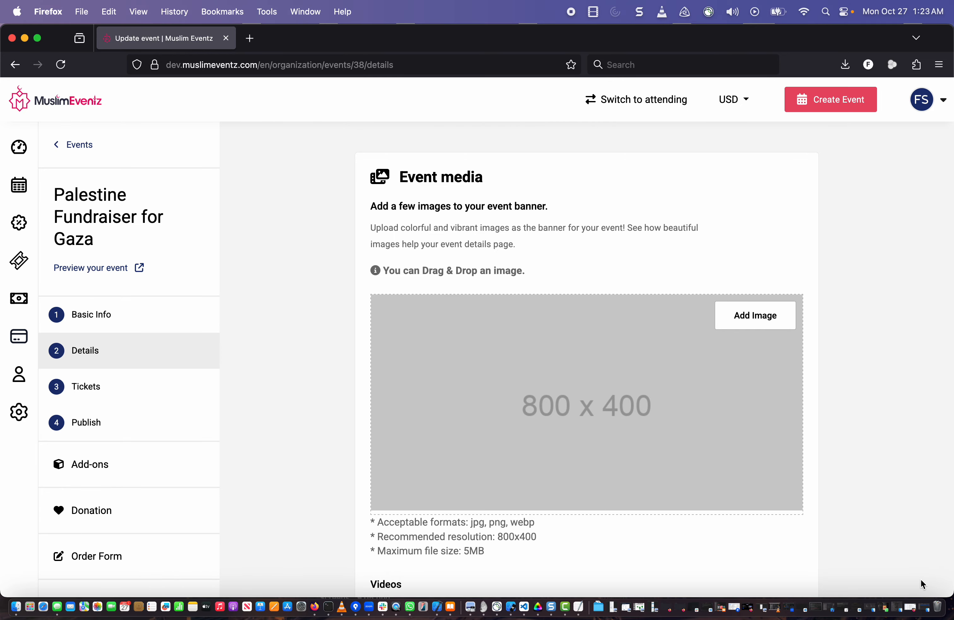
pyautogui.click(926, 609)
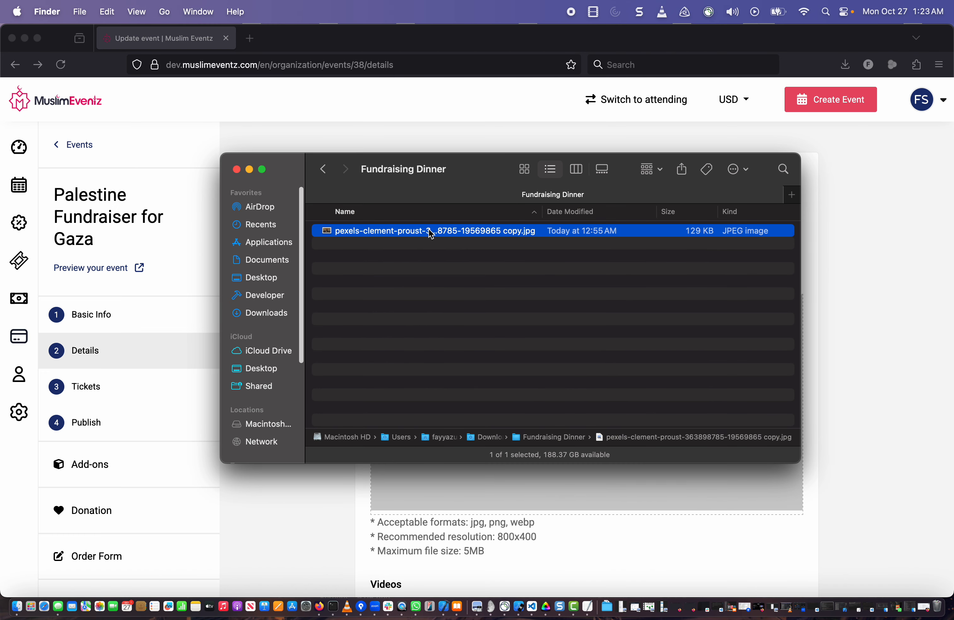
pyautogui.moveTo(410, 237); pyautogui.dragTo(491, 473)
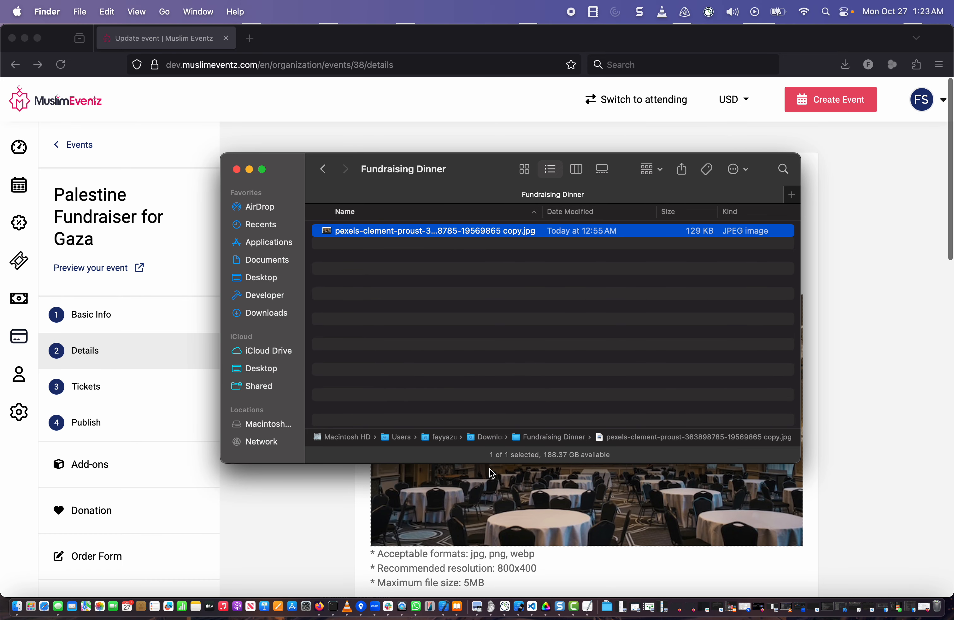
pyautogui.click(251, 169)
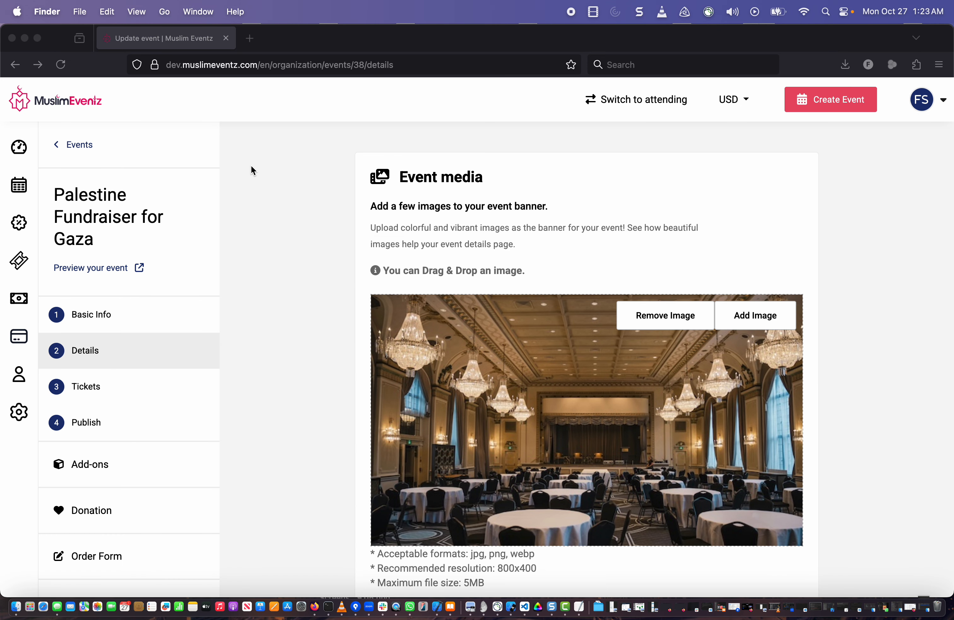
# Enter the event summary "A fundraiser to help the victims of the genocide in Gaza.".
pyautogui.scroll(-7, 201, 220)
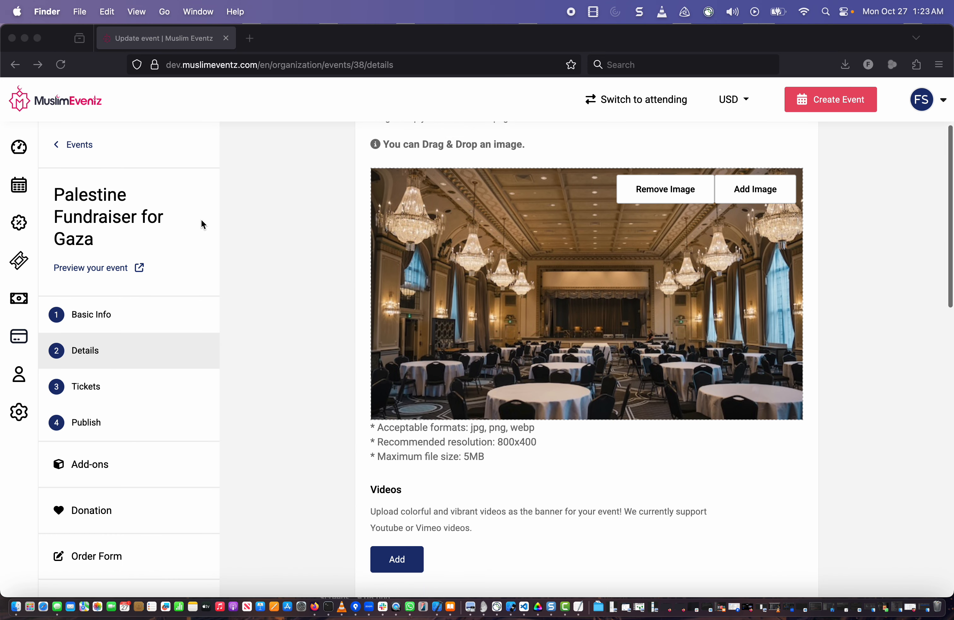
pyautogui.scroll(-3, 201, 224)
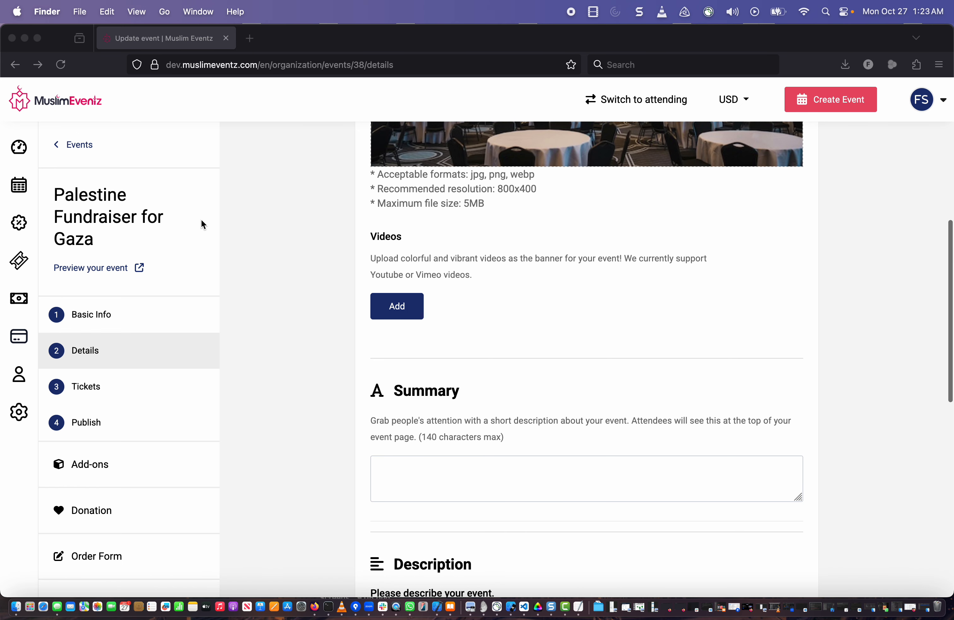
pyautogui.scroll(-4, 201, 224)
pyautogui.click(430, 351)
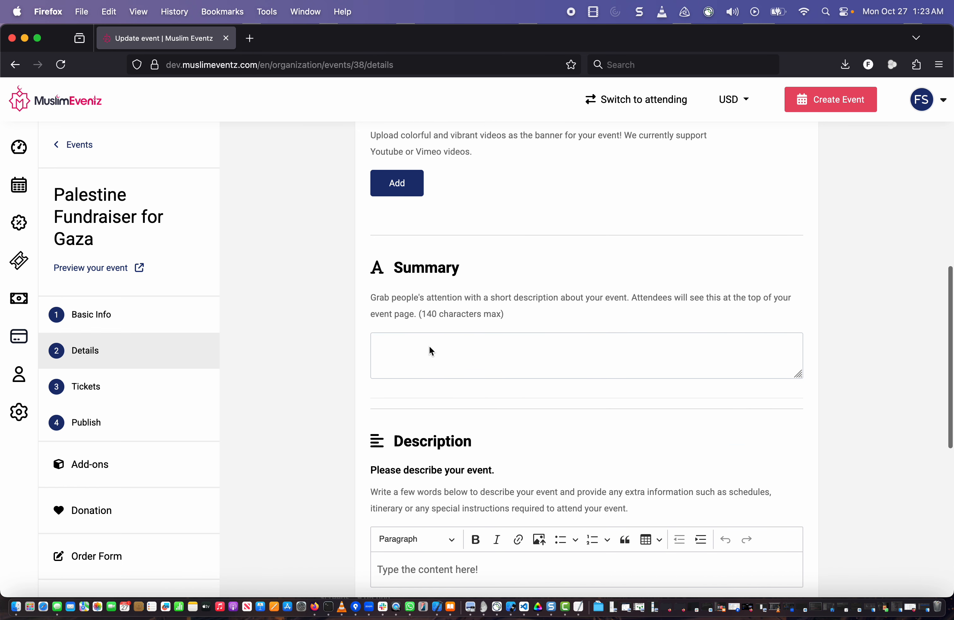
pyautogui.click(449, 348)
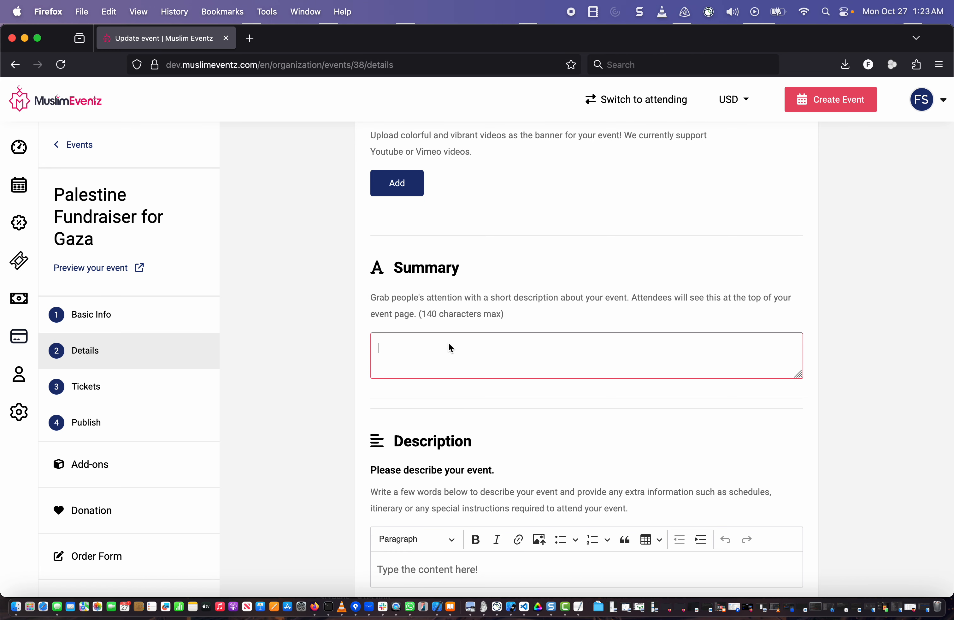
pyautogui.write('A fundraiser to help the victims of the geno')
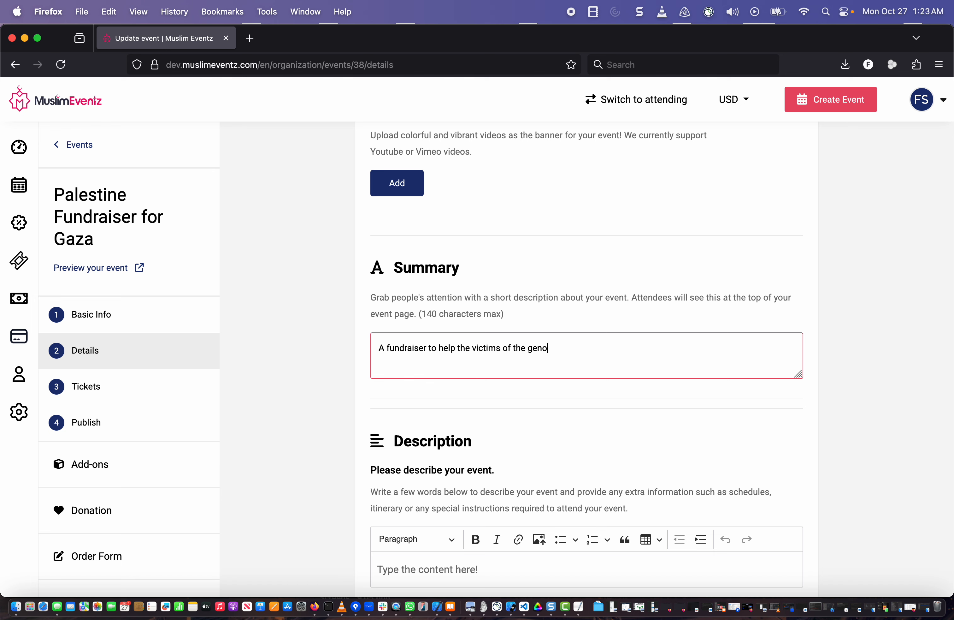
pyautogui.write('cide in Gaza.')
pyautogui.click(320, 356)
# Enter the description "A fundraising event with guest speakers to raise funds for the victims of the genocide in Gaza." and update the event details.
pyautogui.scroll(-7, 321, 355)
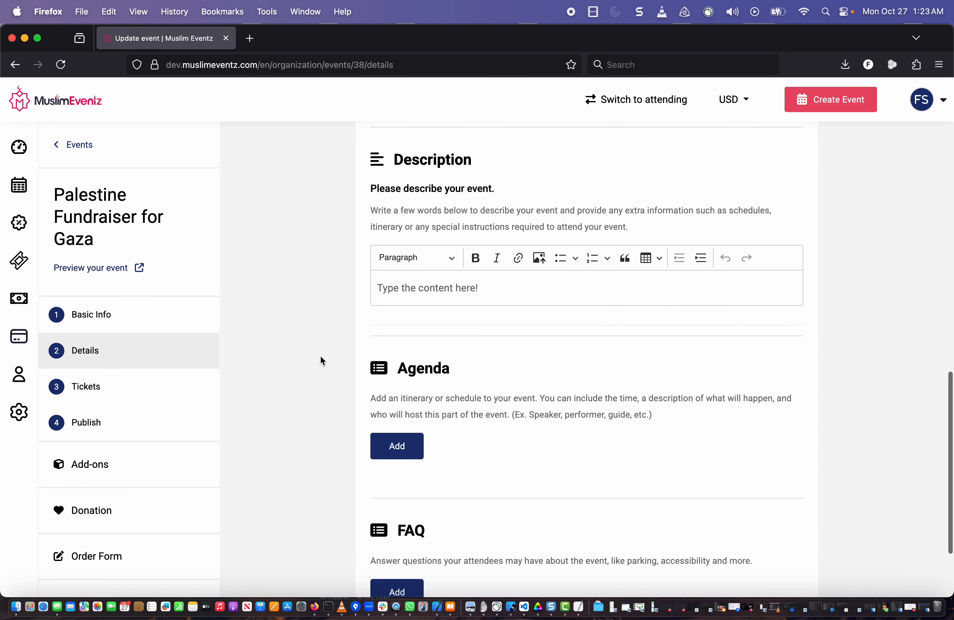
pyautogui.click(495, 287)
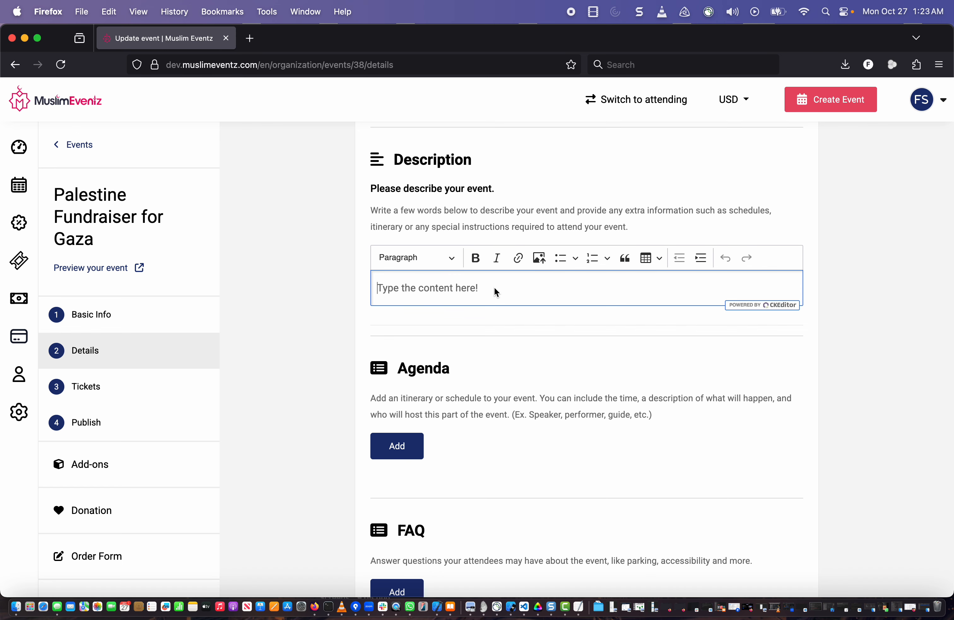
pyautogui.write('L')
pyautogui.press('BackSpace')
pyautogui.write('A')
pyautogui.press('BackSpace')
pyautogui.write('A fundraising e')
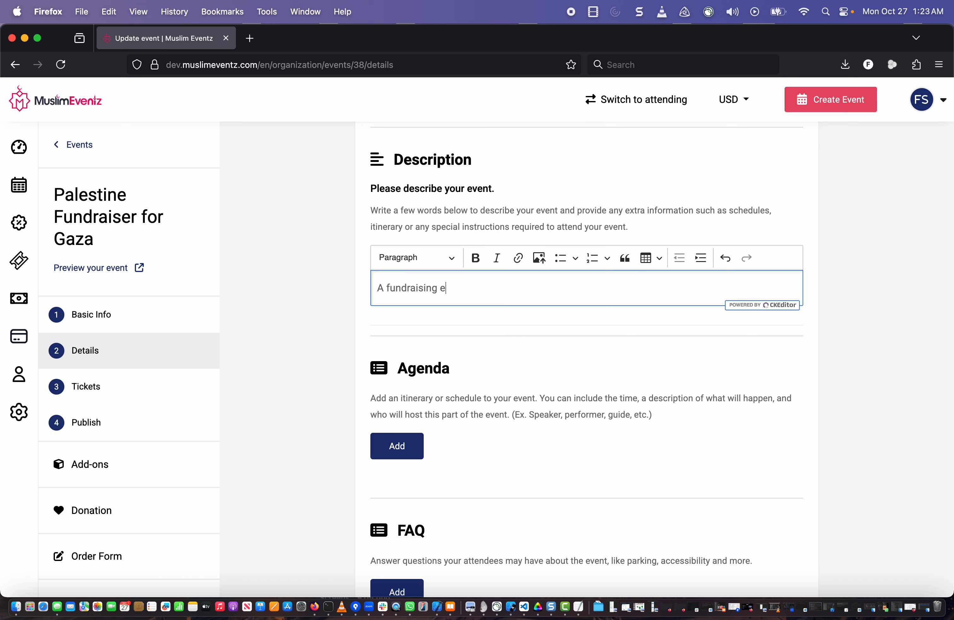
pyautogui.write('vent with guest speakers to ')
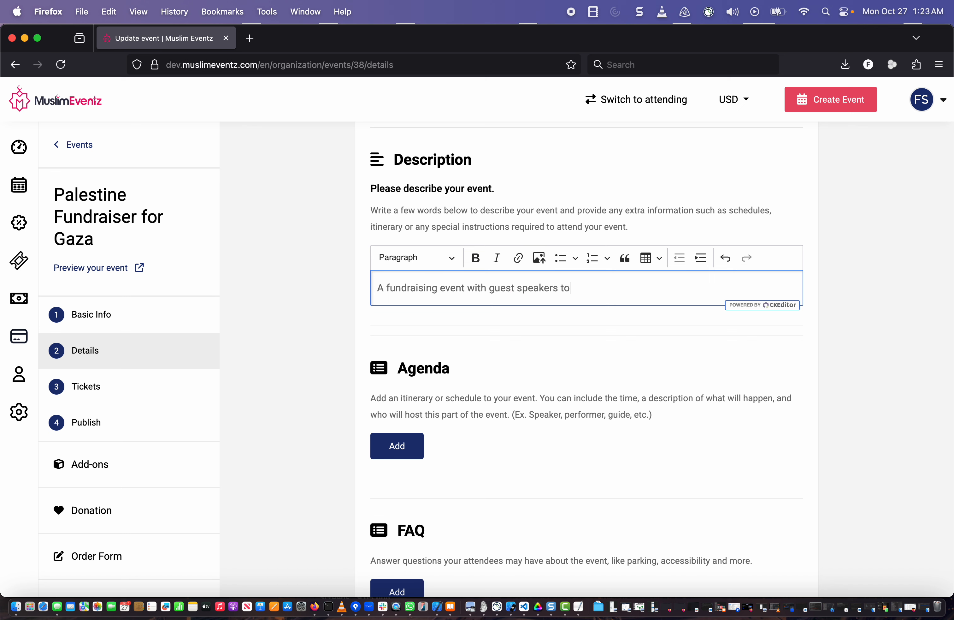
pyautogui.write('raise funds for the vic')
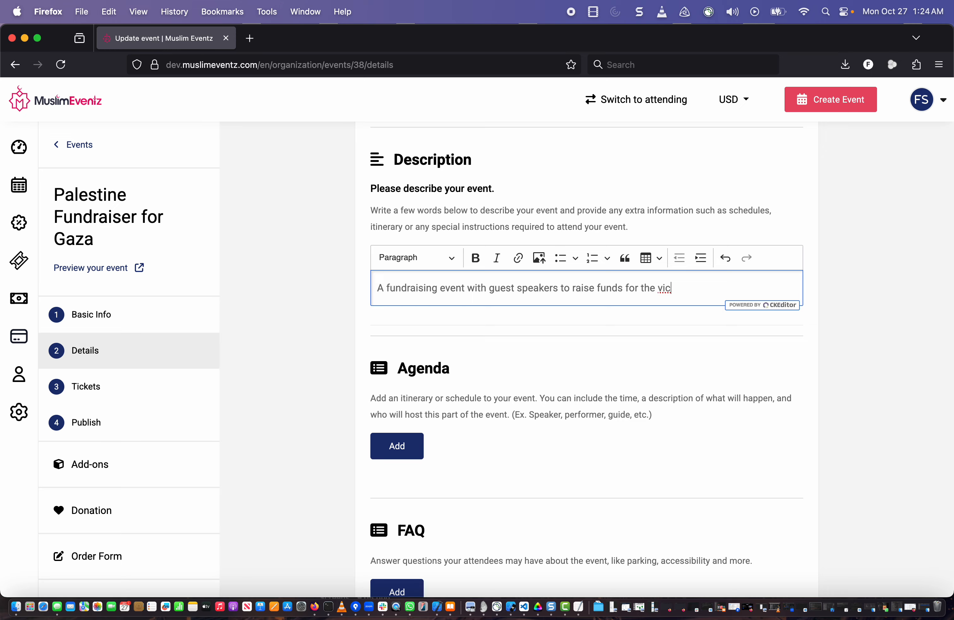
pyautogui.write('tims of the genocide in Gaza.')
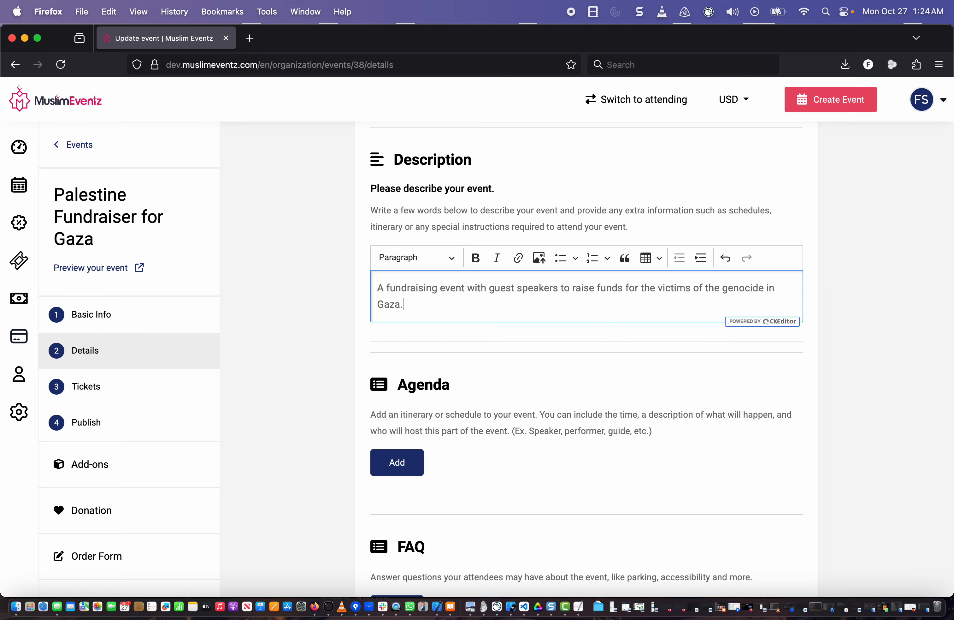
pyautogui.click(310, 278)
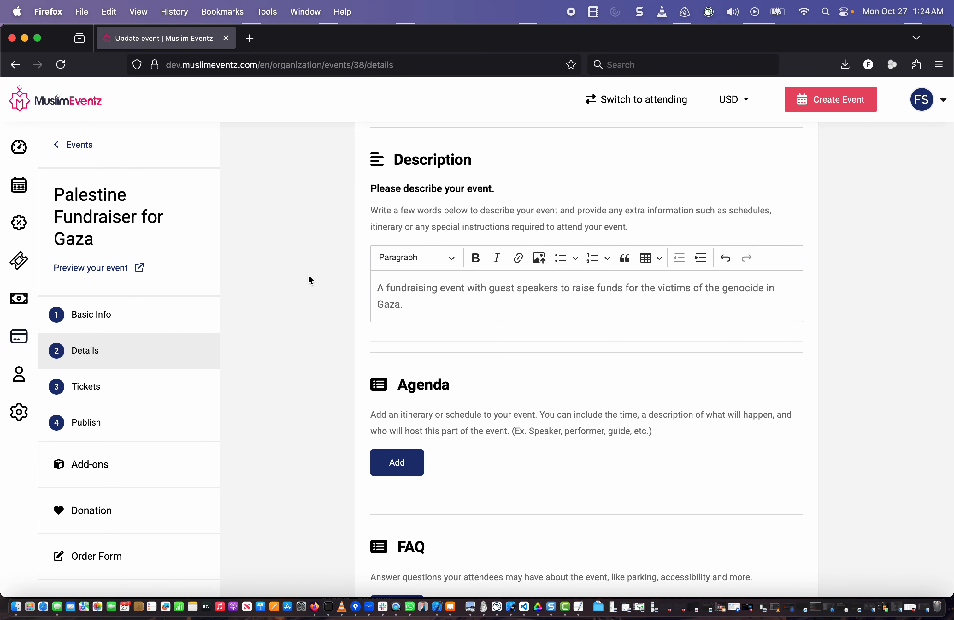
pyautogui.scroll(-5, 309, 277)
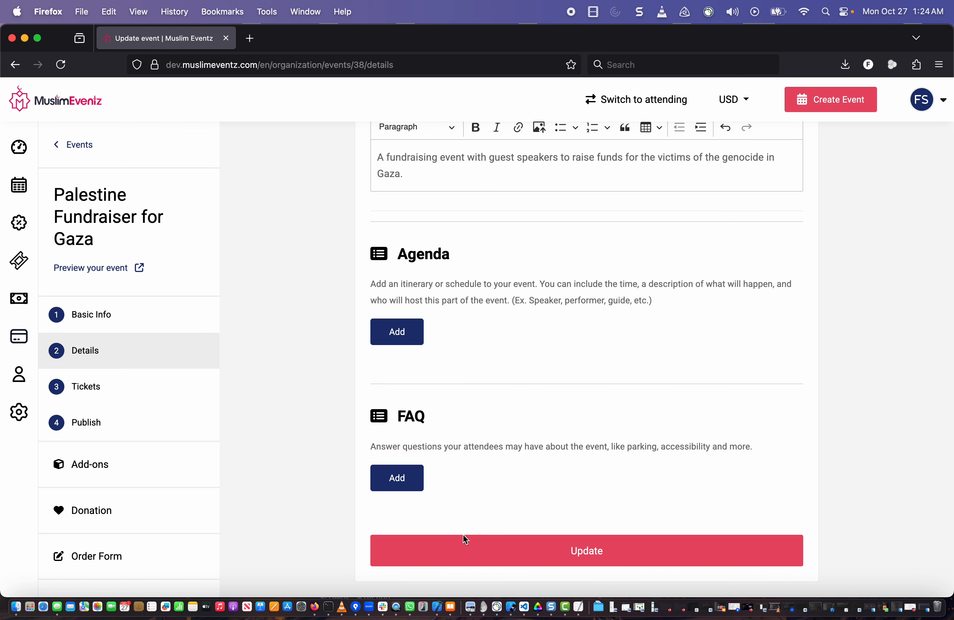
pyautogui.click(465, 545)
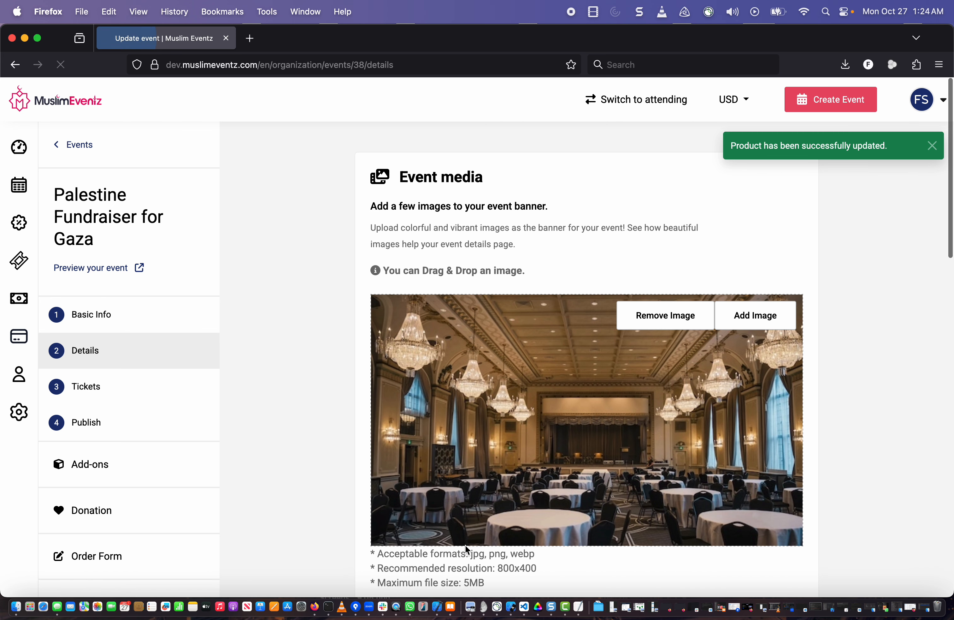
# Start a new event ticket named General and set its price to $20.00.
pyautogui.scroll(-4, 277, 431)
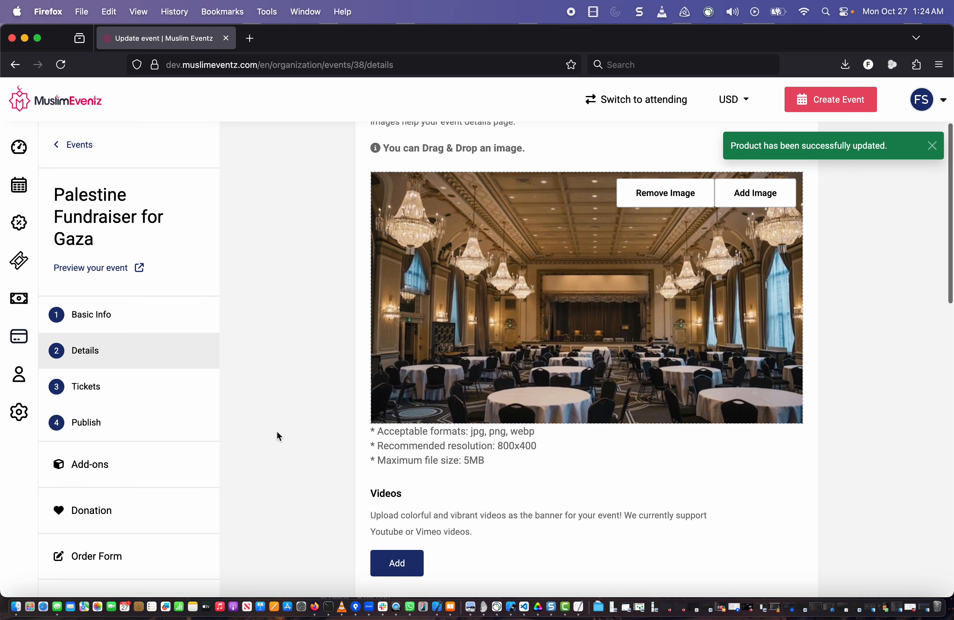
pyautogui.scroll(-9, 276, 431)
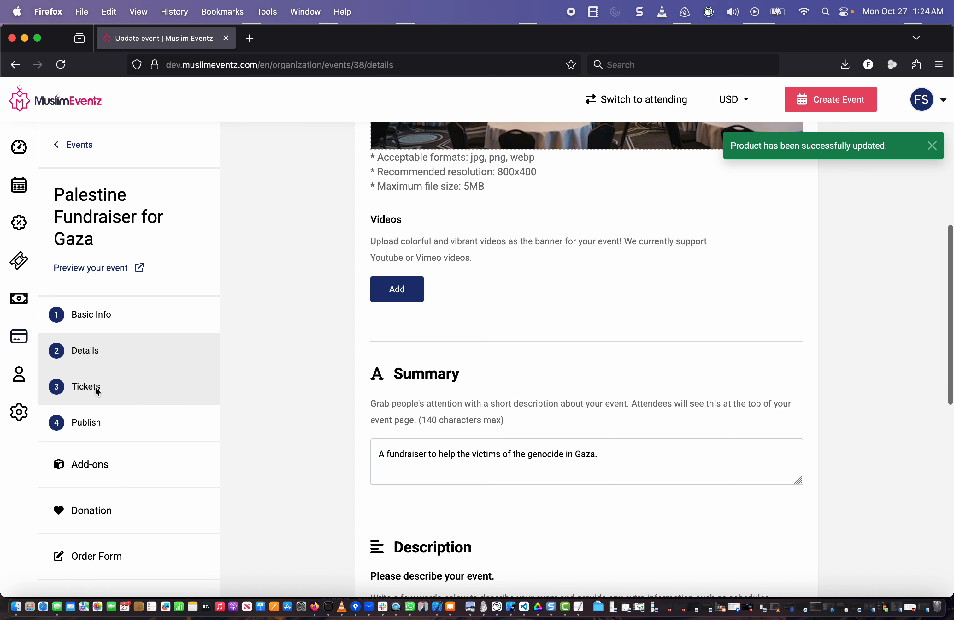
pyautogui.click(86, 386)
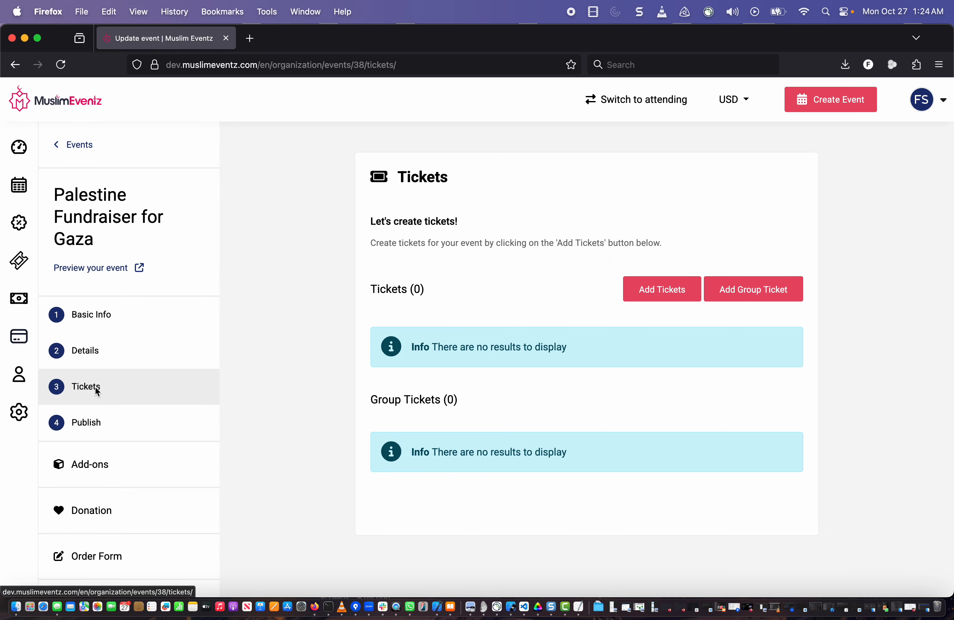
pyautogui.click(657, 290)
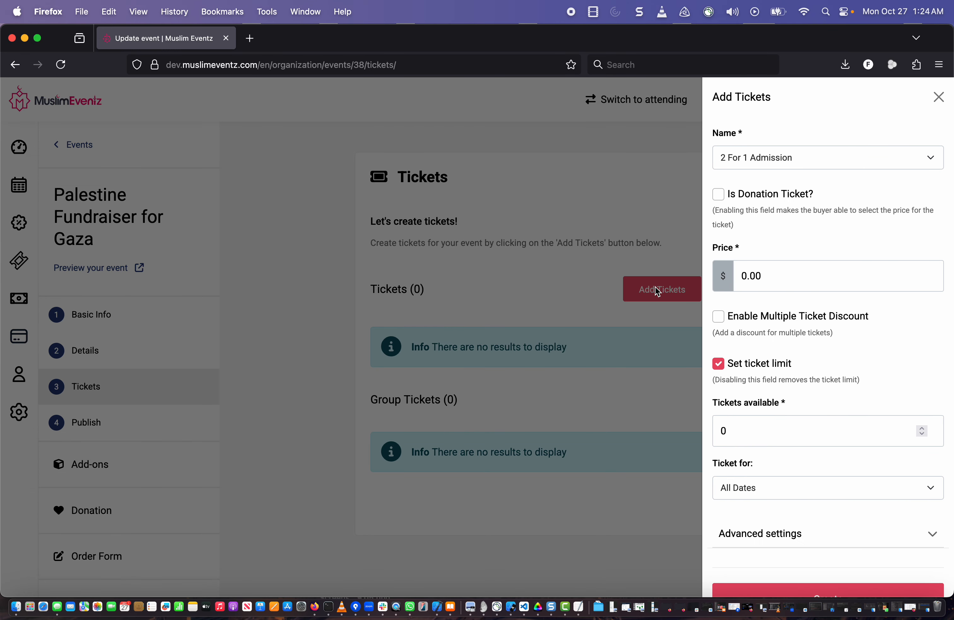
pyautogui.click(861, 155)
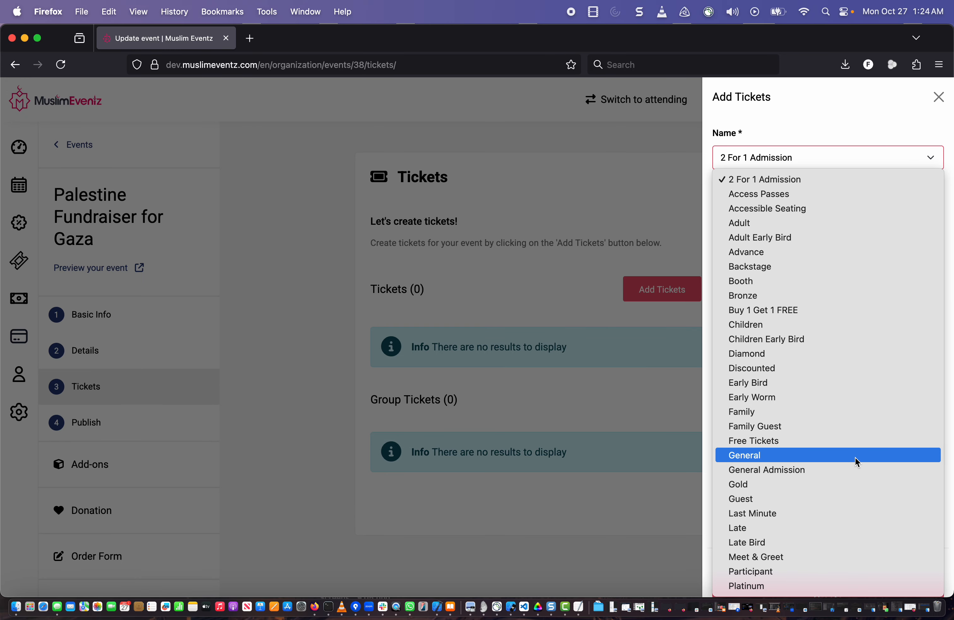
pyautogui.click(855, 459)
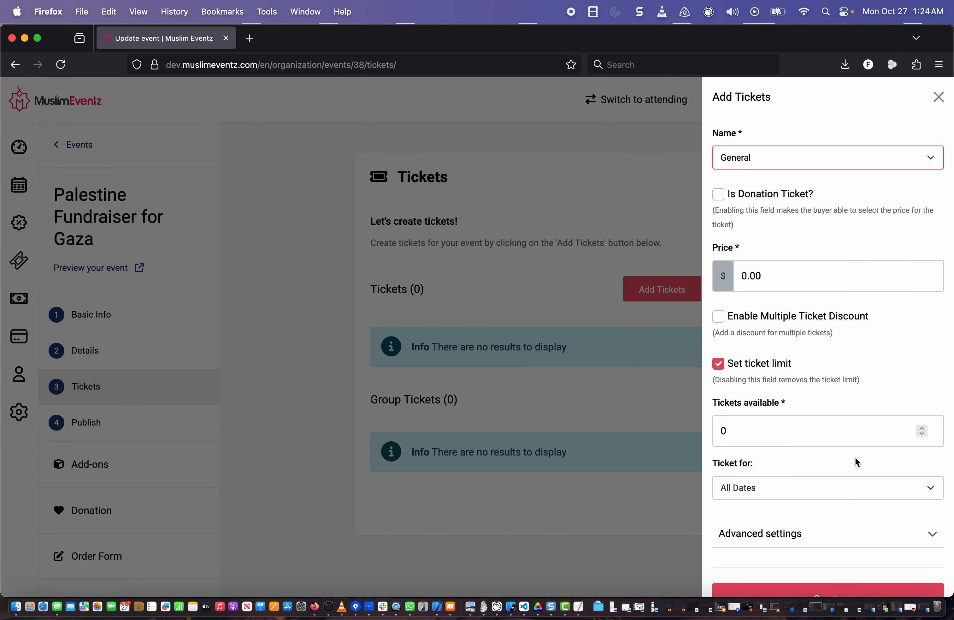
pyautogui.doubleClick(770, 279)
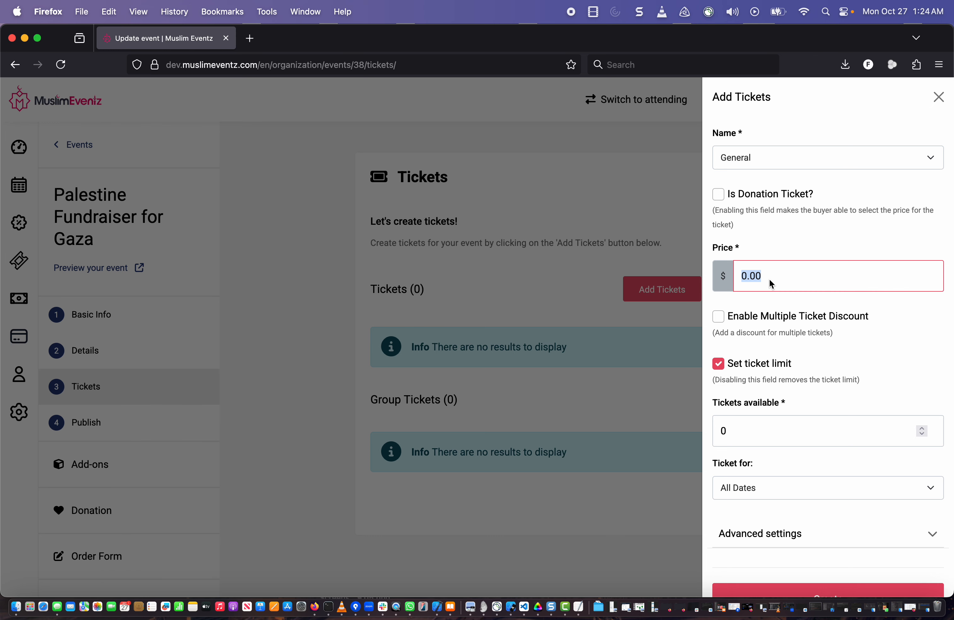
pyautogui.write('20.00')
# Remove the ticket limit, keep the General ticket valid for All Dates and create it.
pyautogui.click(718, 364)
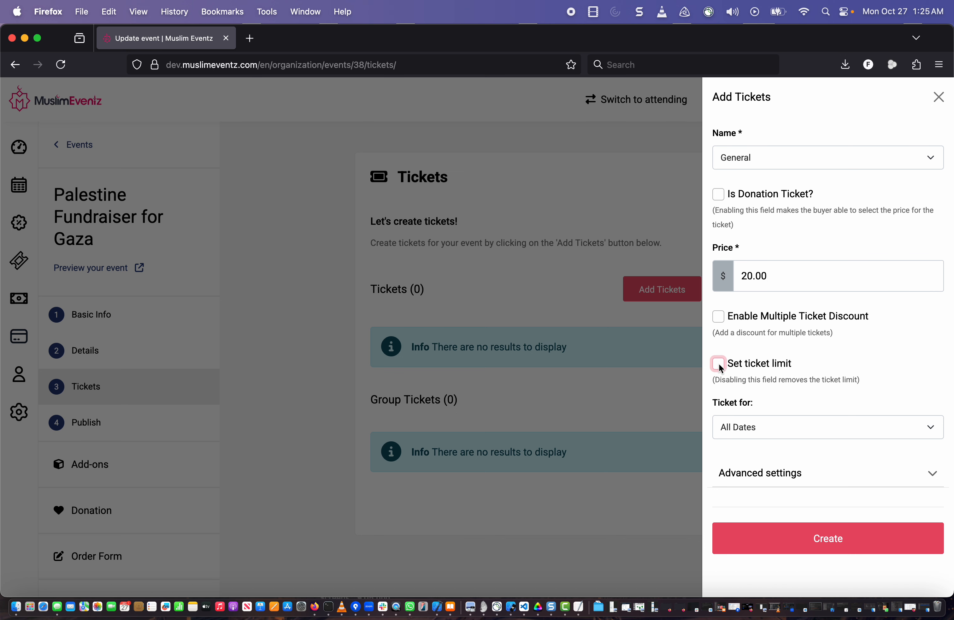
pyautogui.click(855, 426)
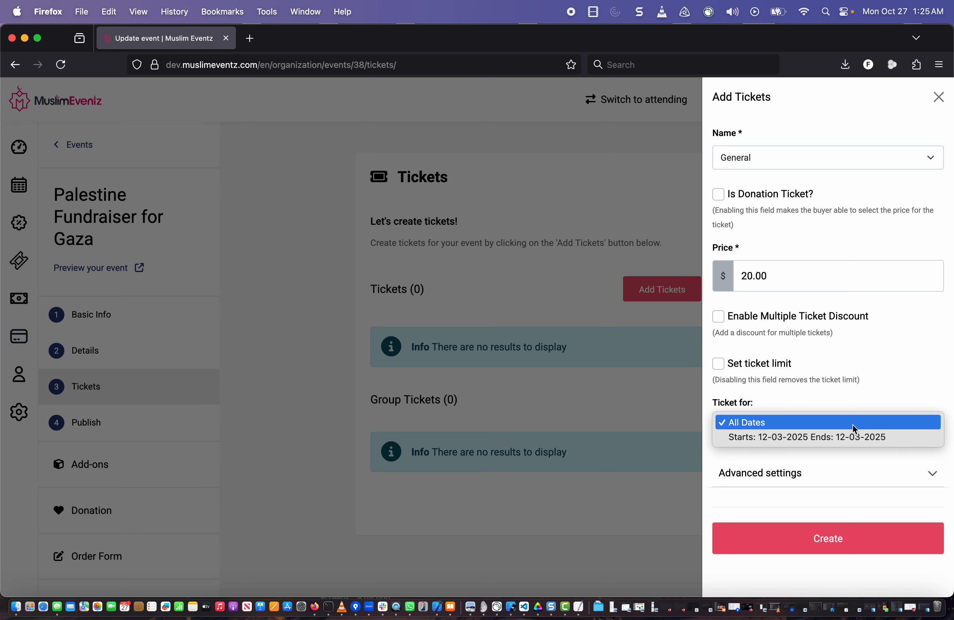
pyautogui.click(879, 387)
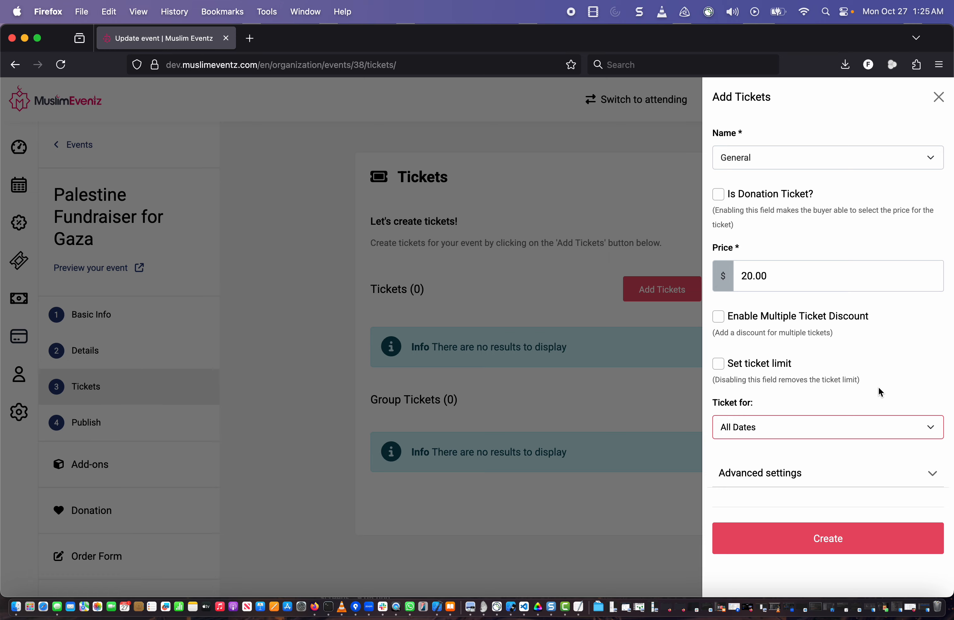
pyautogui.click(847, 539)
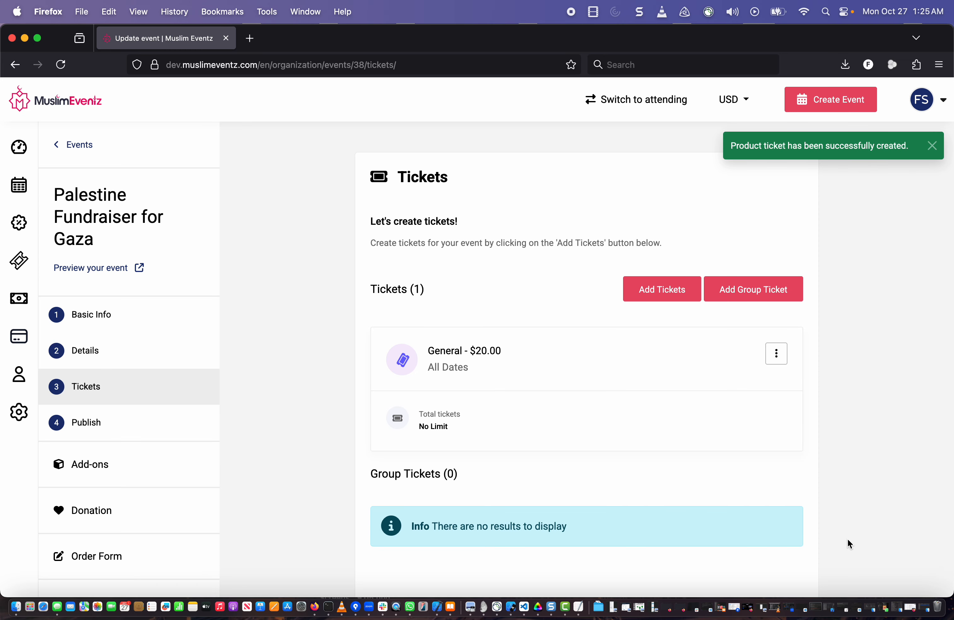
# Start a group ticket named Table with 5 places per ticket.
pyautogui.click(756, 286)
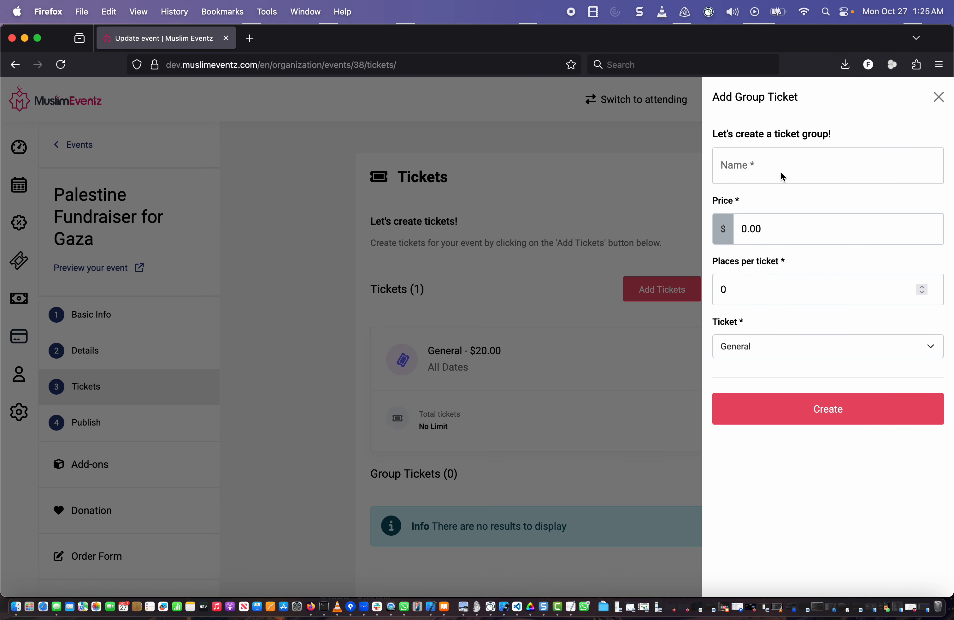
pyautogui.click(784, 162)
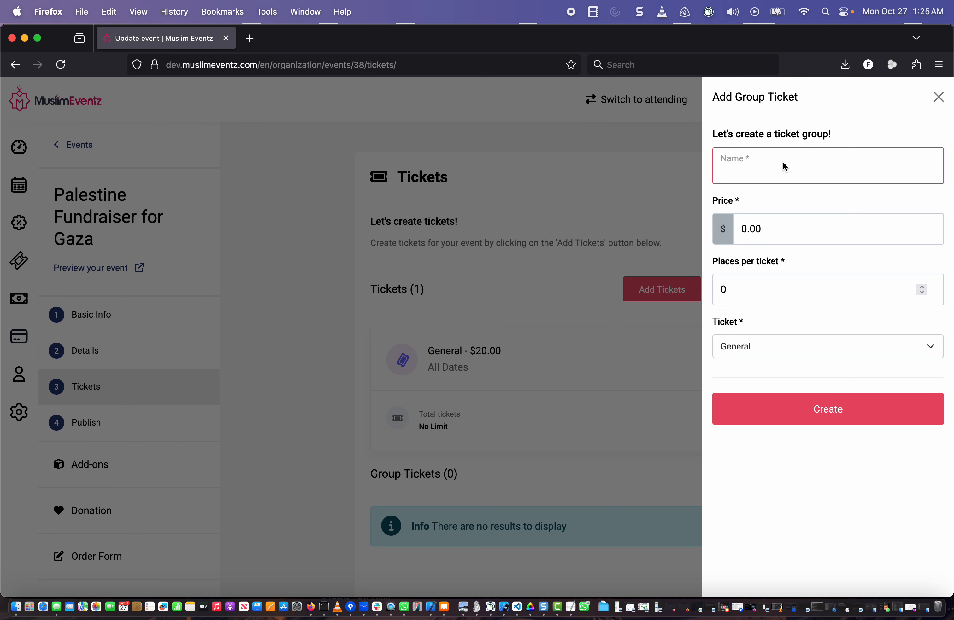
pyautogui.write('Table')
pyautogui.click(922, 285)
pyautogui.click(923, 285)
pyautogui.click(922, 286)
pyautogui.click(922, 285)
pyautogui.click(922, 286)
# Set the Table group ticket's price to $80.00 and keep General as its underlying ticket.
pyautogui.click(781, 235)
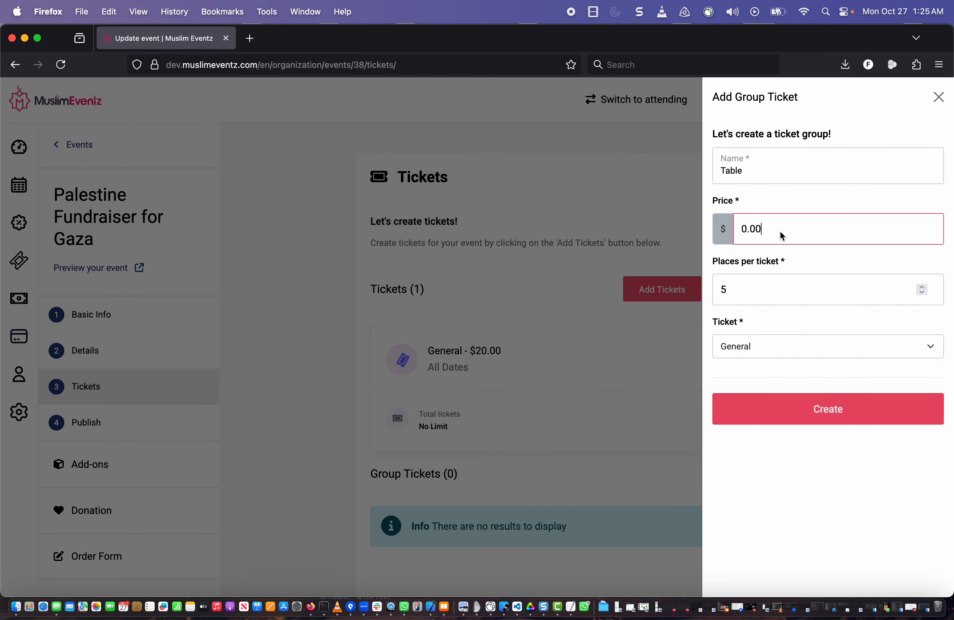
pyautogui.press('Left')
pyautogui.press('Left')
pyautogui.press('Left')
pyautogui.press('Left')
pyautogui.write('8')
pyautogui.click(920, 345)
pyautogui.click(919, 346)
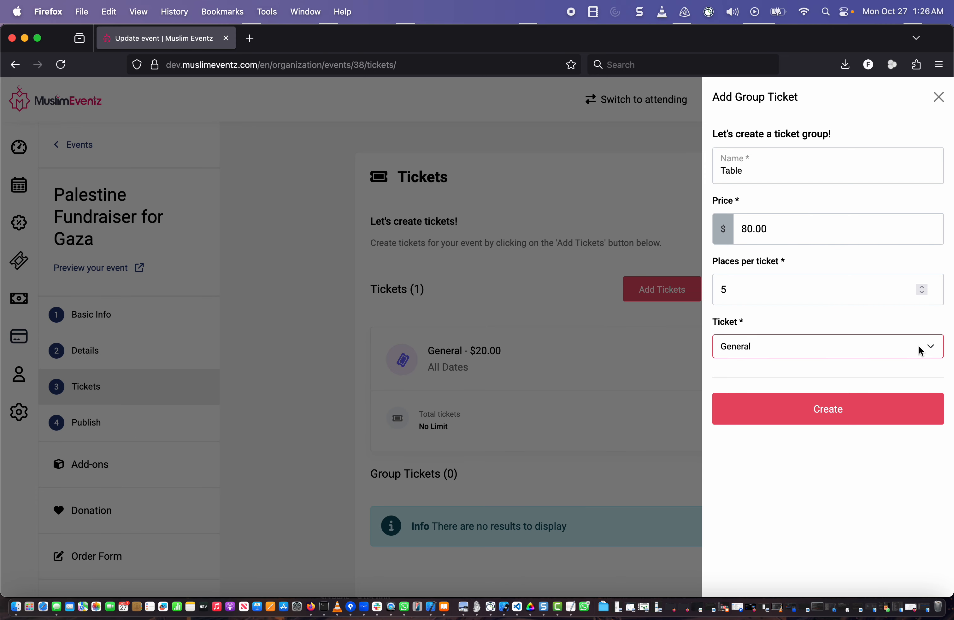
# Create the Table group ticket with the entered settings.
pyautogui.click(886, 375)
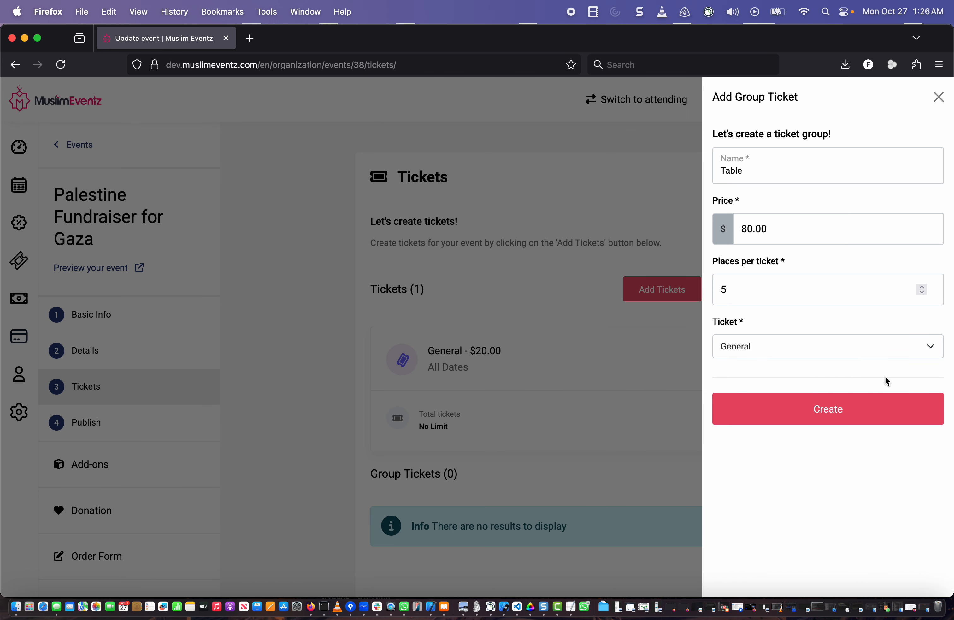
pyautogui.click(828, 418)
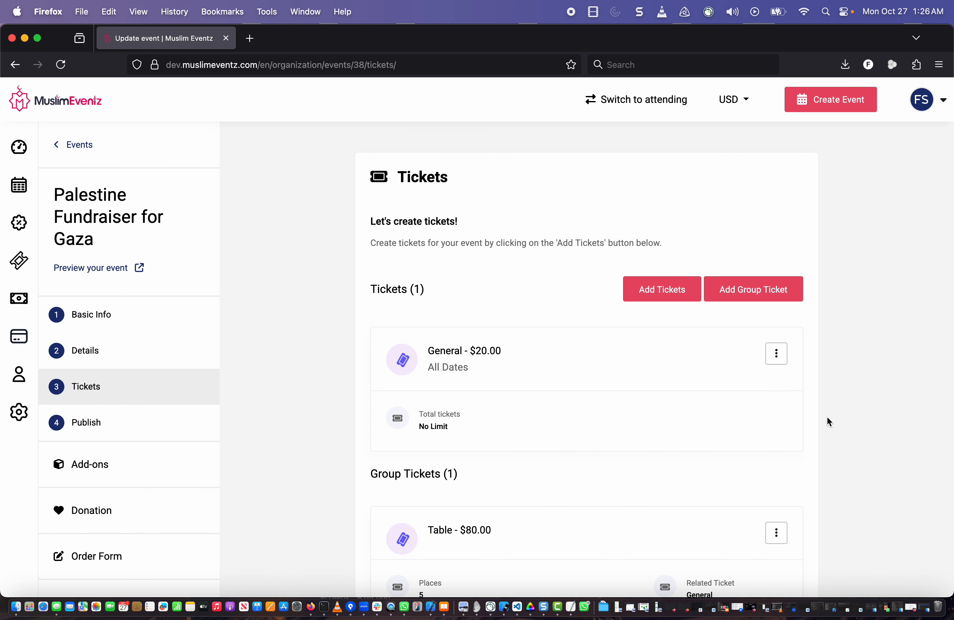
pyautogui.scroll(-3, 828, 419)
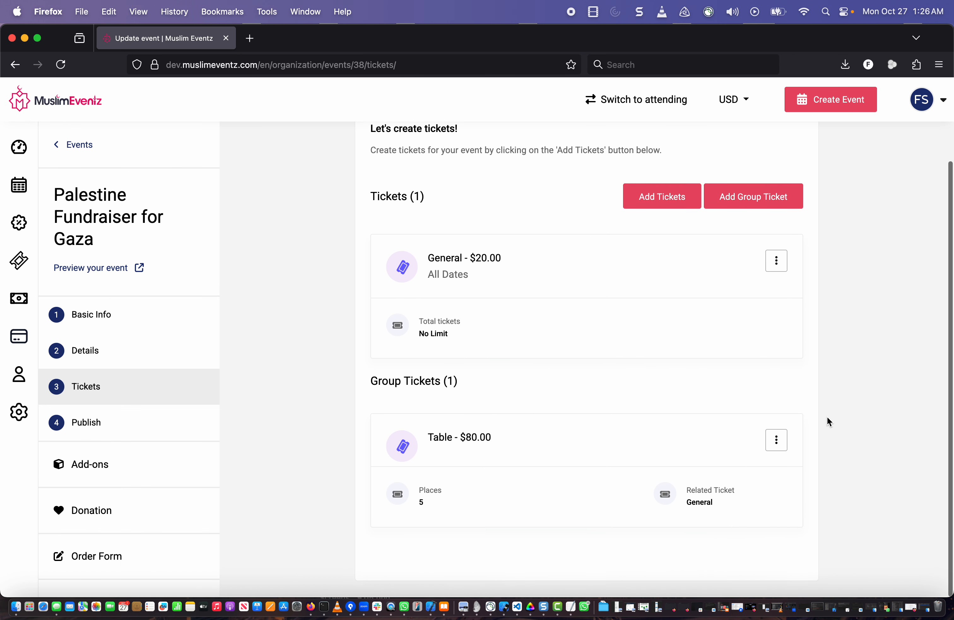
# Start a new ticket of type Other with the custom name "Donation" and mark it as a donation ticket.
pyautogui.click(655, 198)
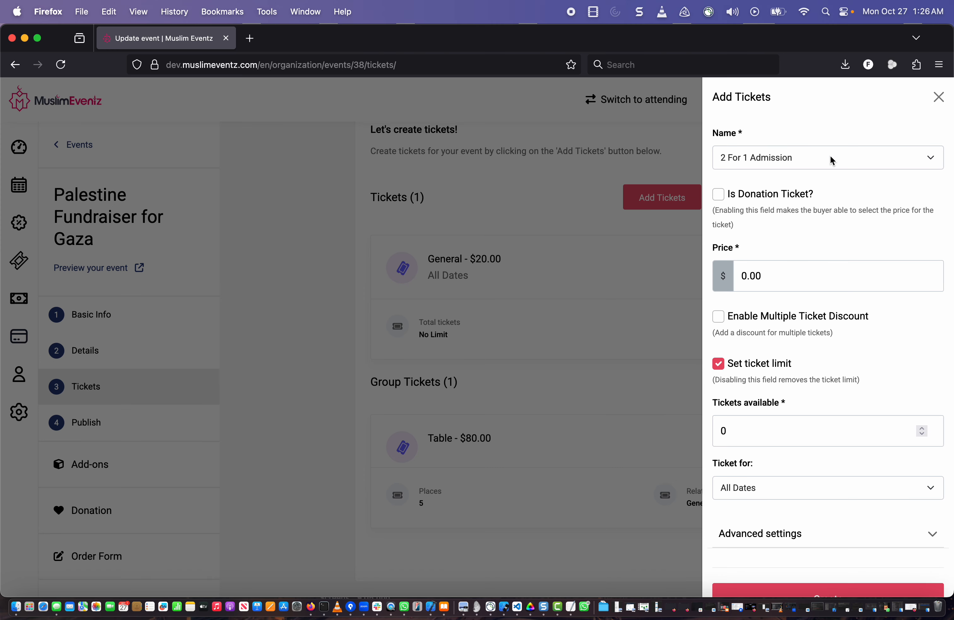
pyautogui.click(831, 159)
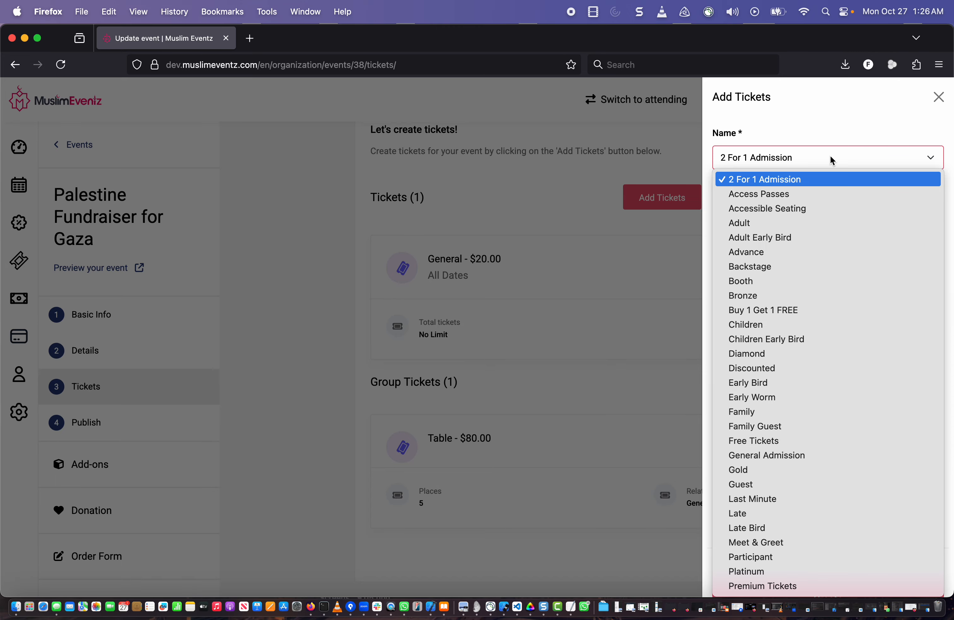
pyautogui.scroll(-5, 843, 271)
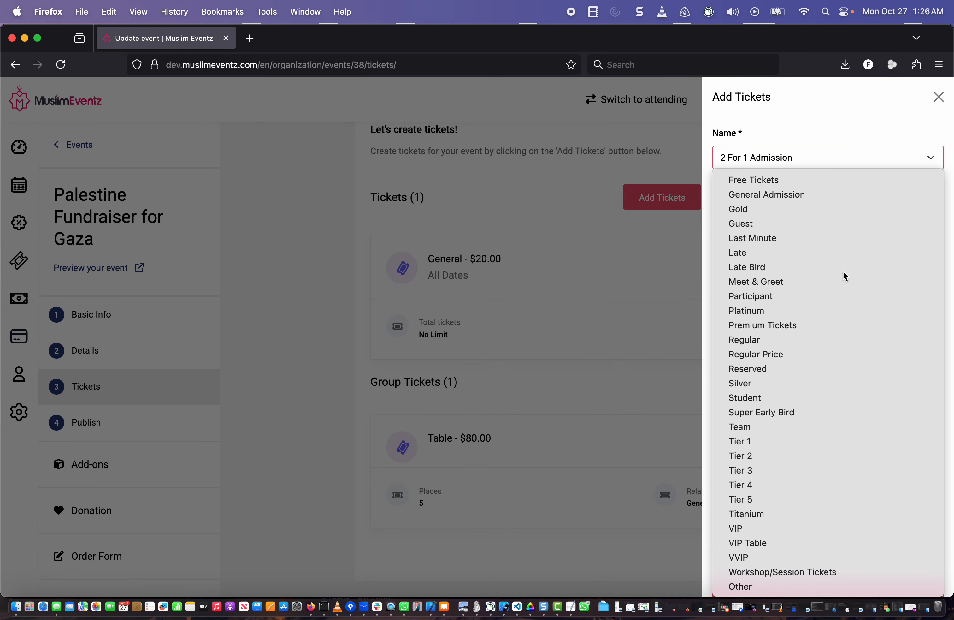
pyautogui.scroll(5, 843, 271)
pyautogui.scroll(-5, 843, 271)
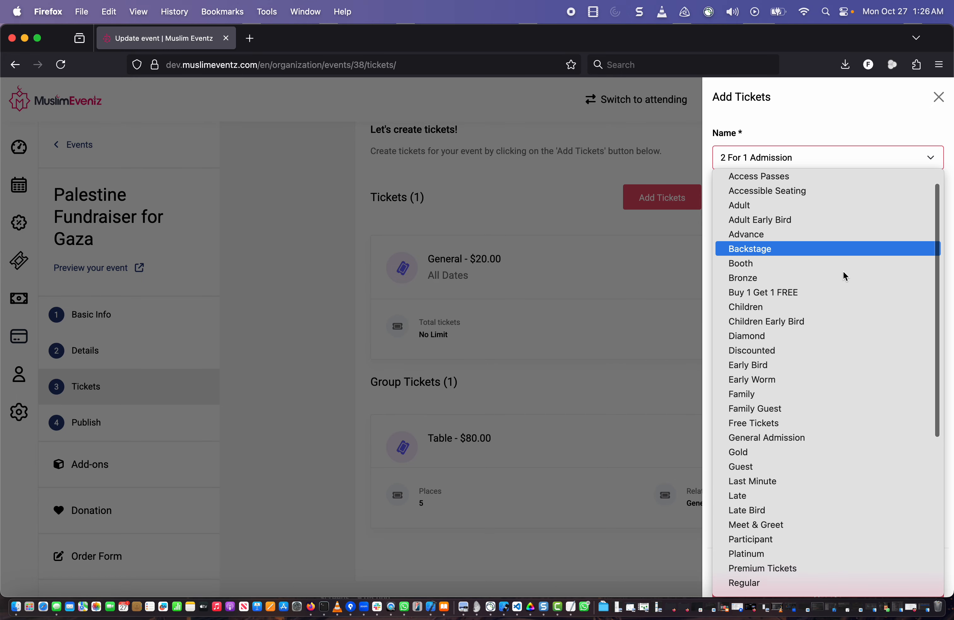
pyautogui.scroll(3, 843, 271)
pyautogui.scroll(3, 843, 271)
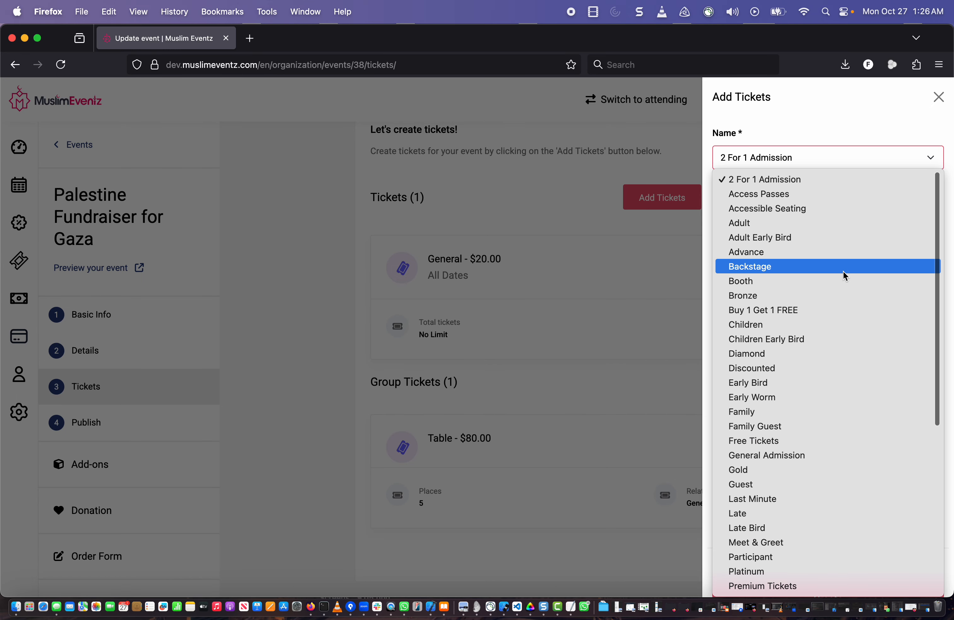
pyautogui.scroll(-5, 843, 271)
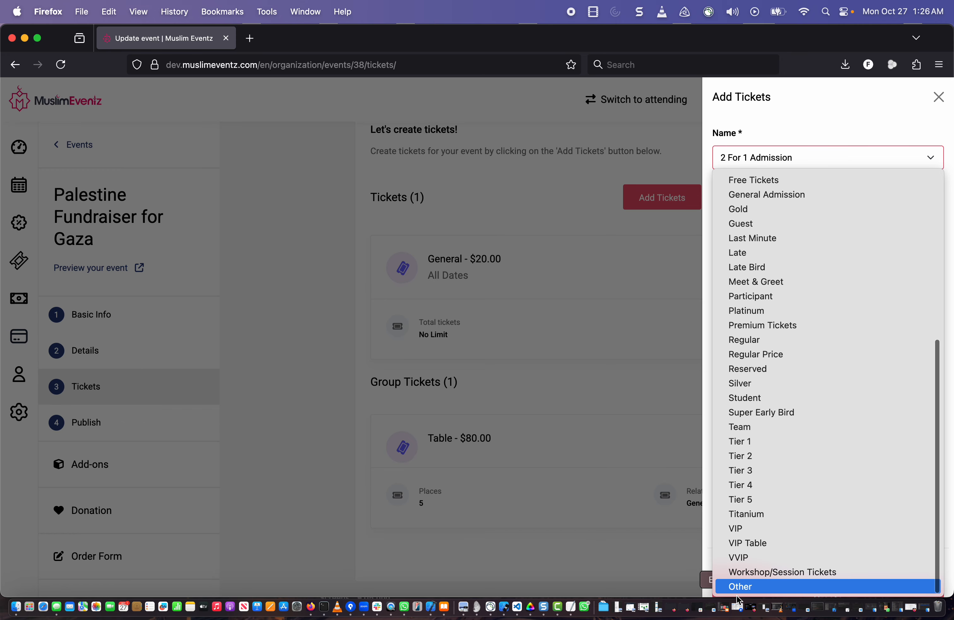
pyautogui.click(752, 585)
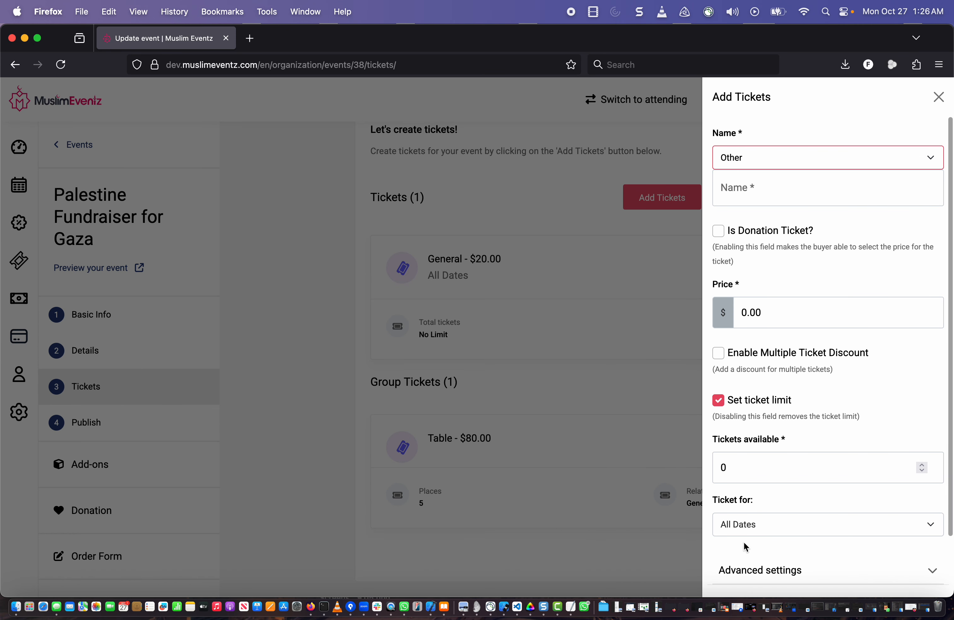
pyautogui.click(768, 194)
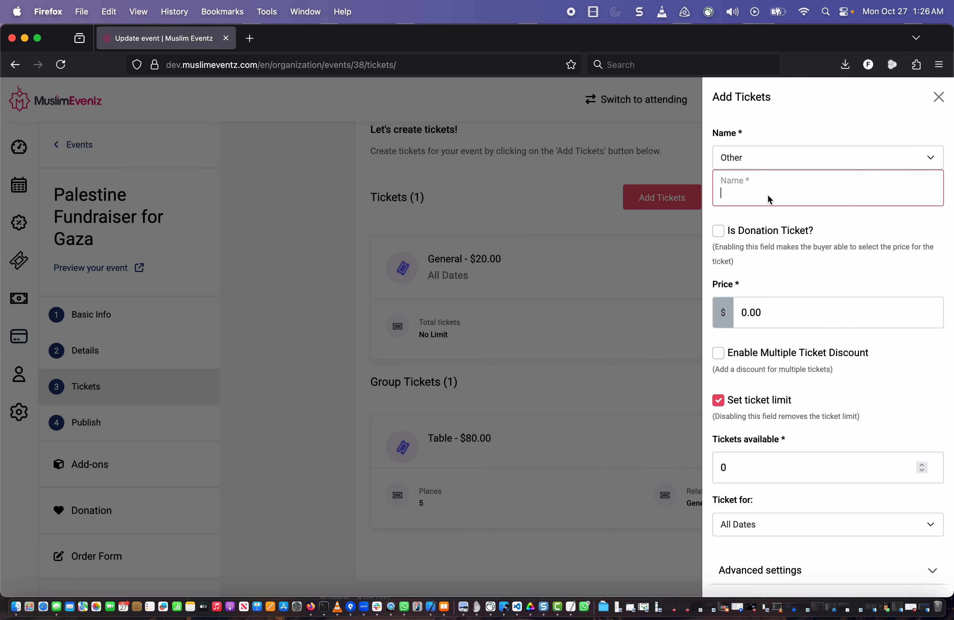
pyautogui.write('Donation')
pyautogui.click(719, 231)
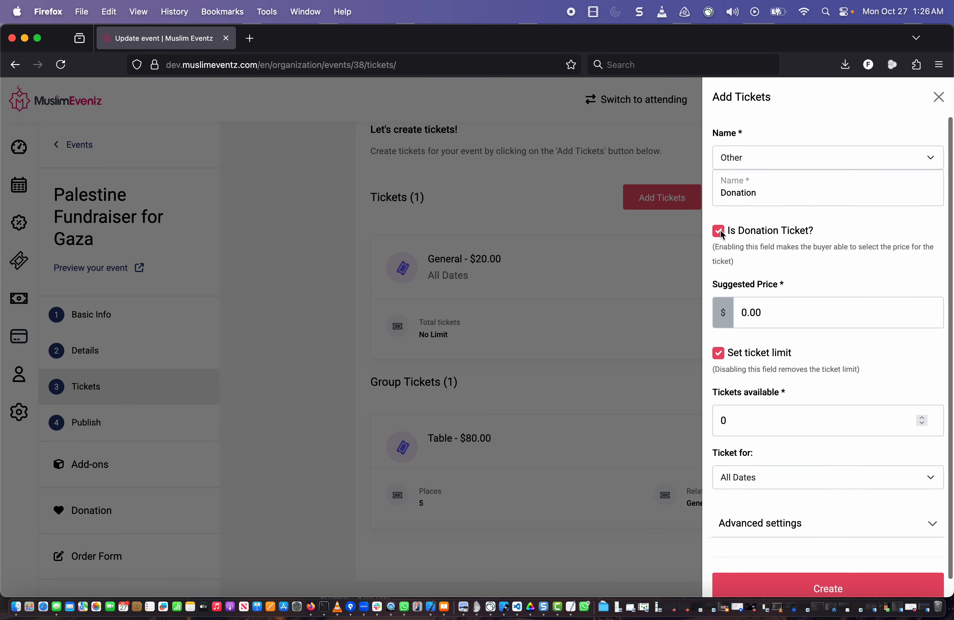
# Set the Donation ticket's suggested price to $10.
pyautogui.doubleClick(779, 313)
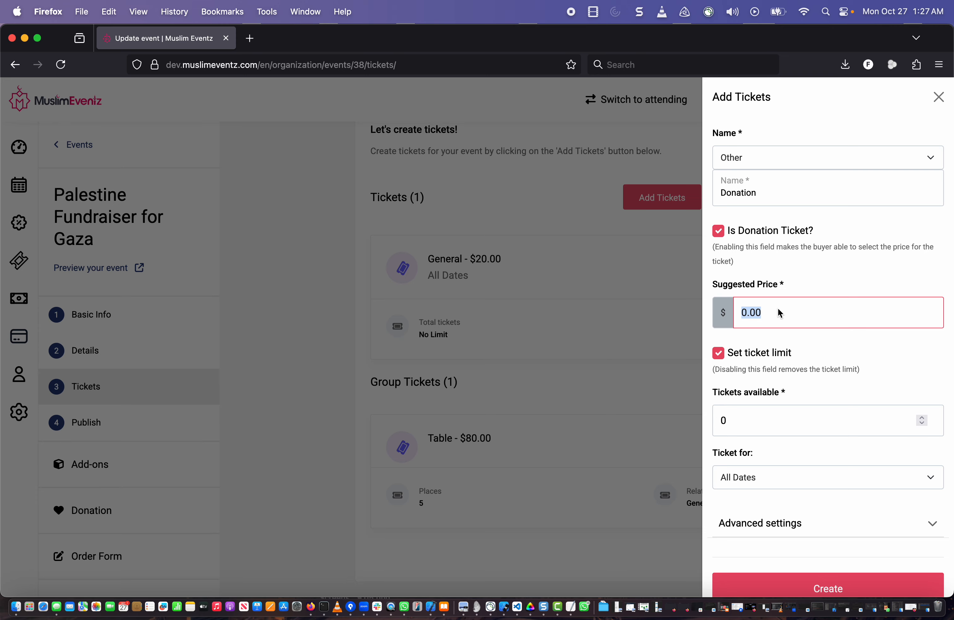
pyautogui.write('1')
pyautogui.press('Down')
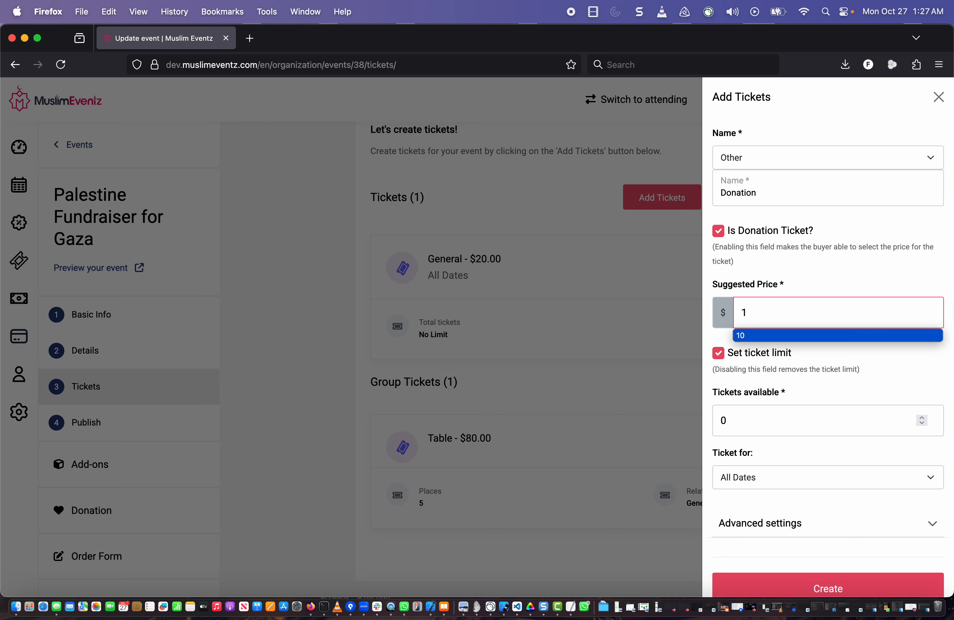
pyautogui.press('Return')
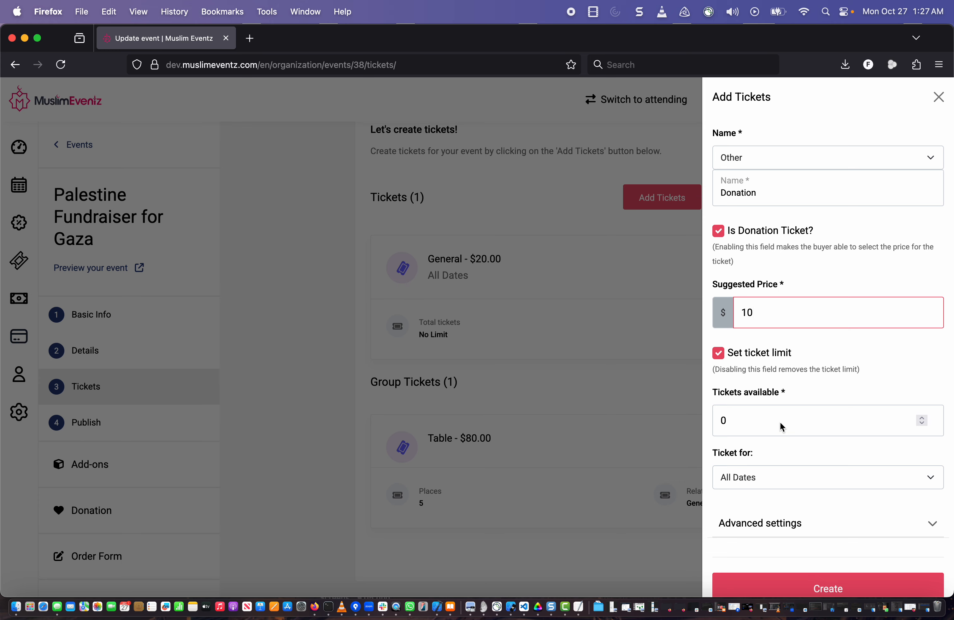
# Limit the Donation ticket to 5 available tickets and create it.
pyautogui.click(742, 419)
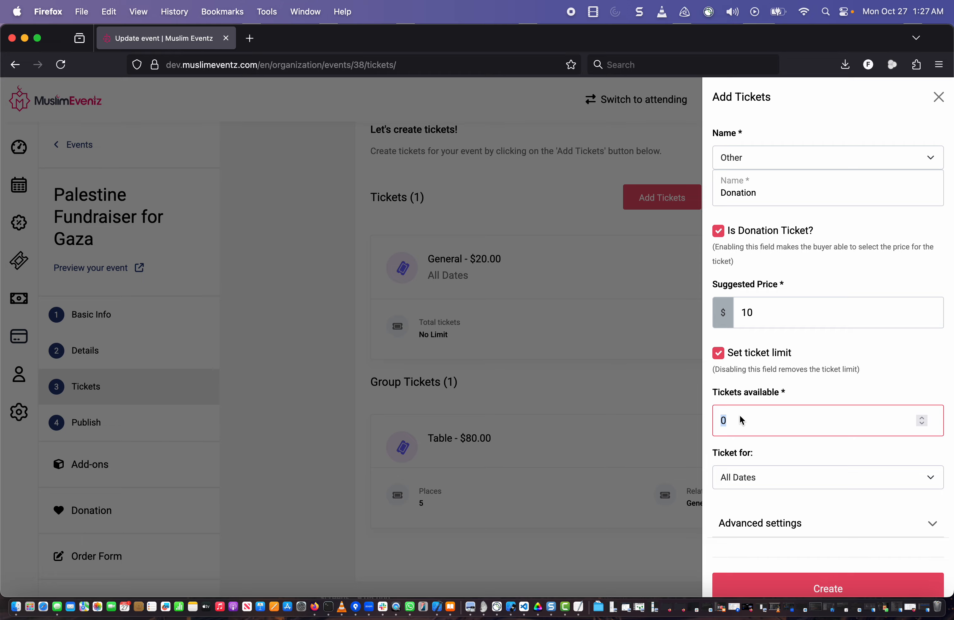
pyautogui.write('5')
pyautogui.click(769, 457)
pyautogui.scroll(-1, 769, 456)
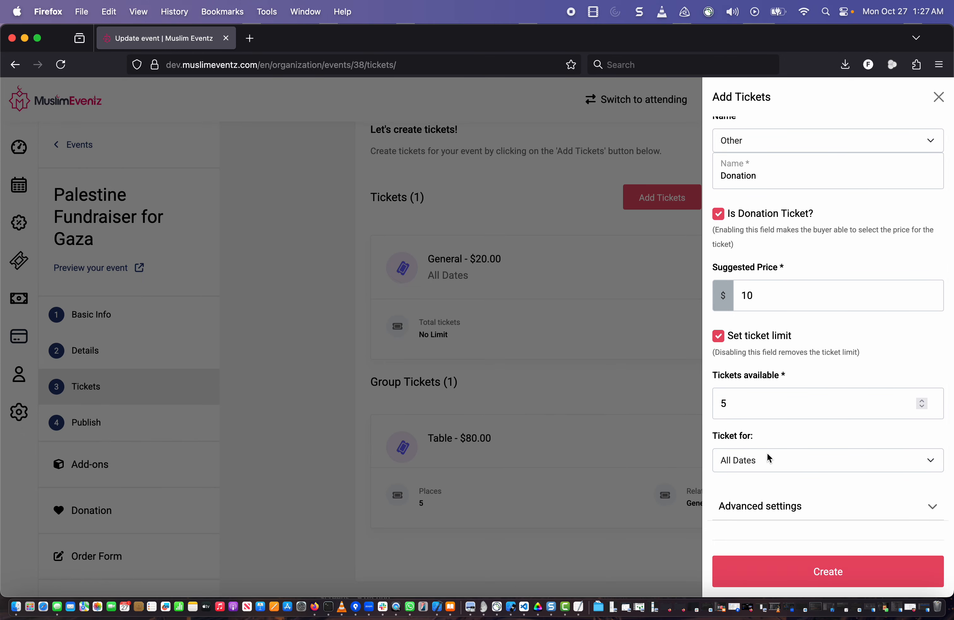
pyautogui.click(789, 580)
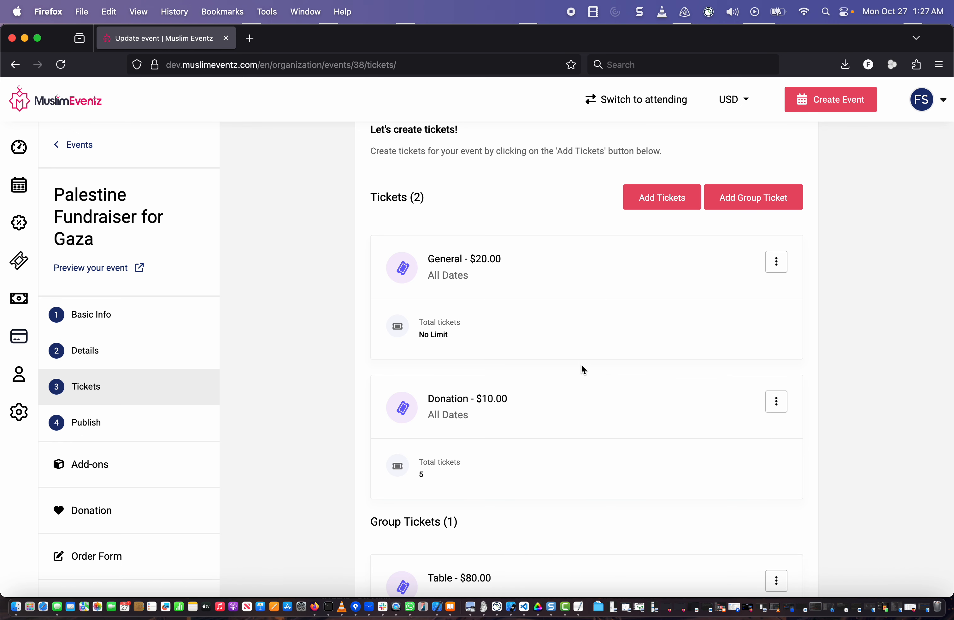
pyautogui.scroll(-2, 582, 366)
pyautogui.scroll(-4, 581, 365)
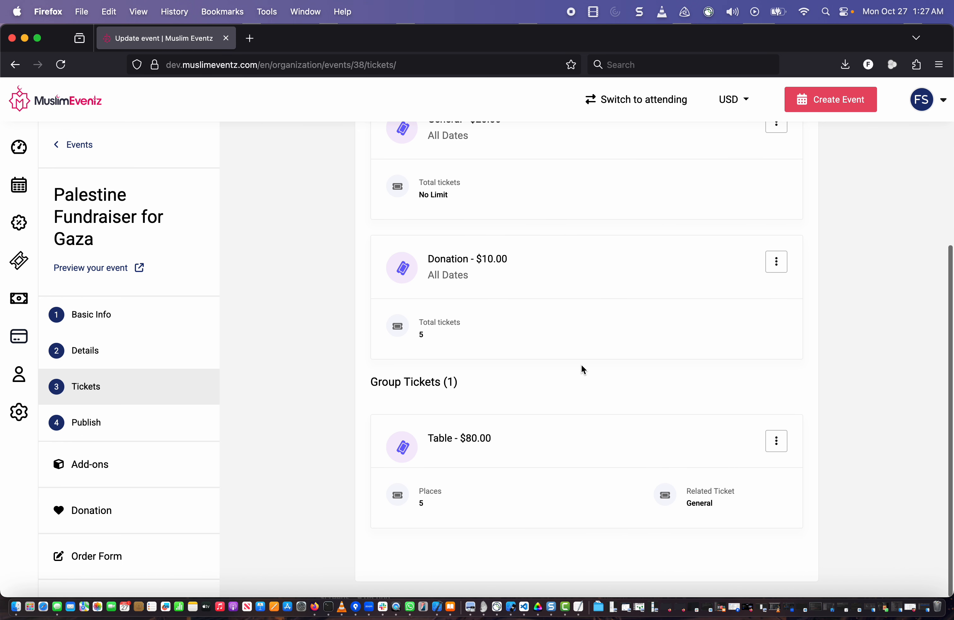
# Enable event donations with the description "Please feel free to contribute generously, and anonymously for a worthy cause. JazakALLAH Khair!" and save.
pyautogui.click(95, 512)
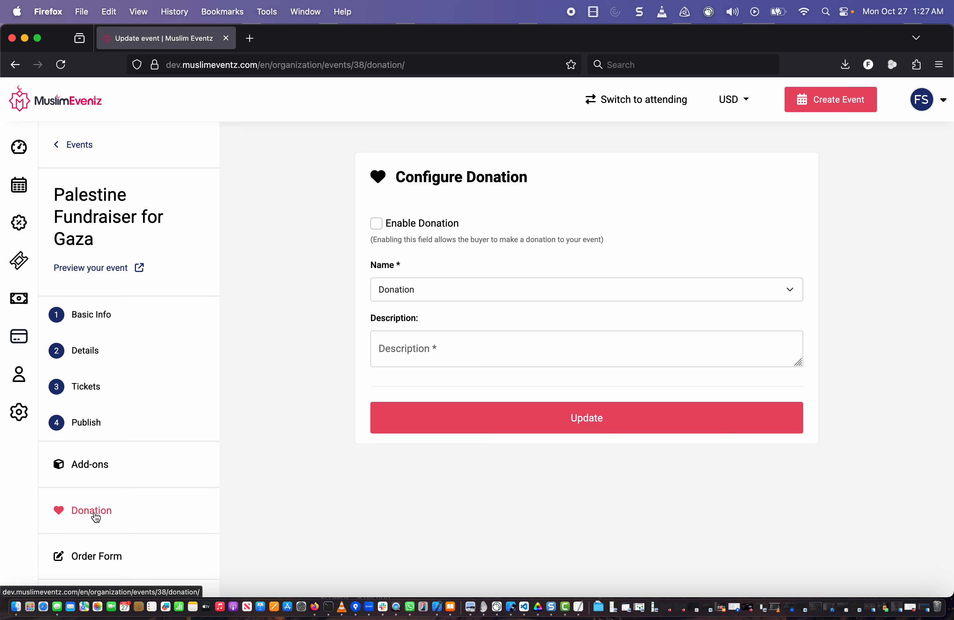
pyautogui.click(377, 224)
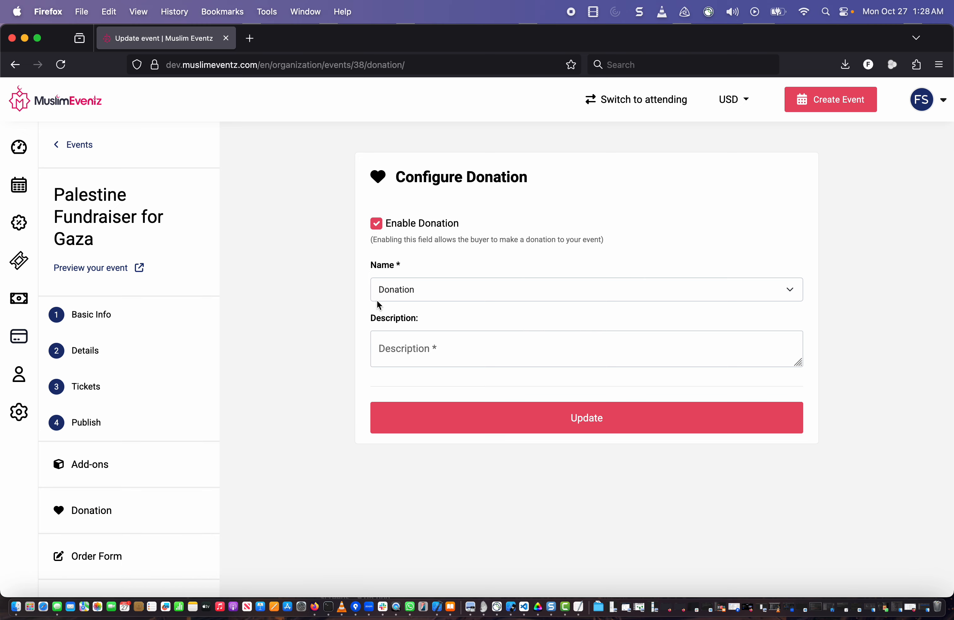
pyautogui.click(444, 345)
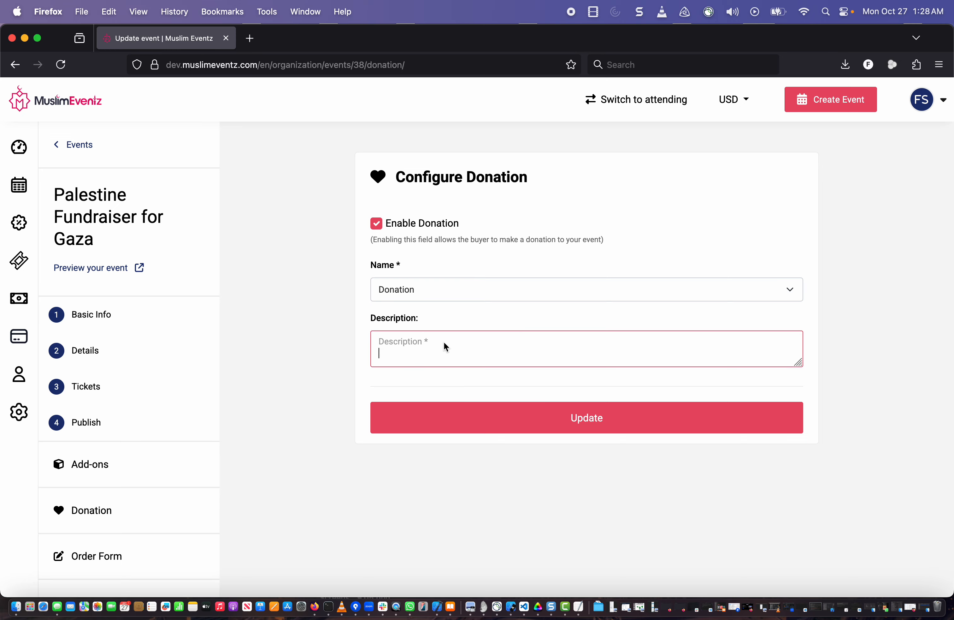
pyautogui.write('Please feel free to contribute generous')
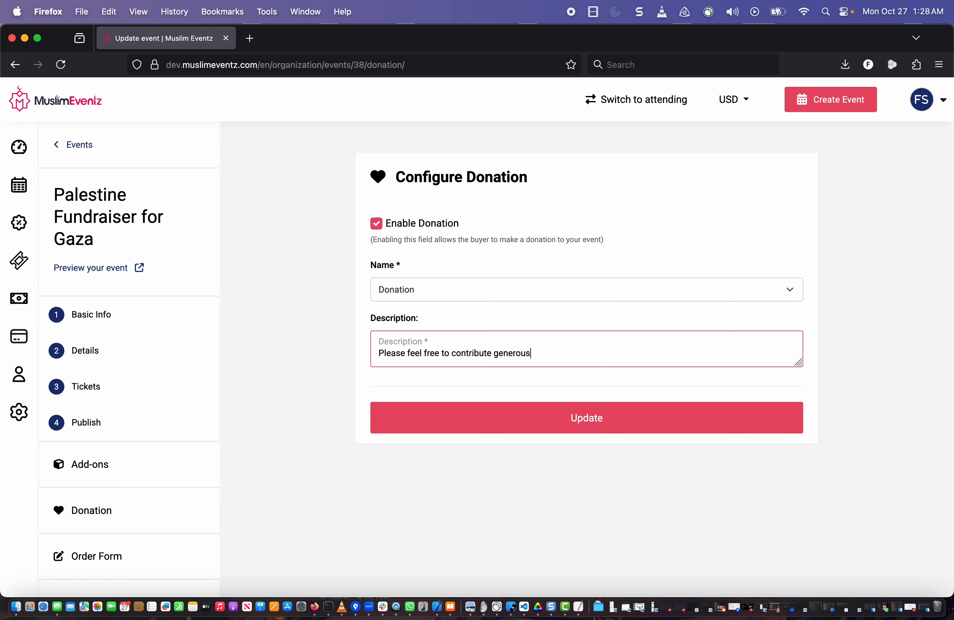
pyautogui.write('ly, and anonymously for a worthy cause')
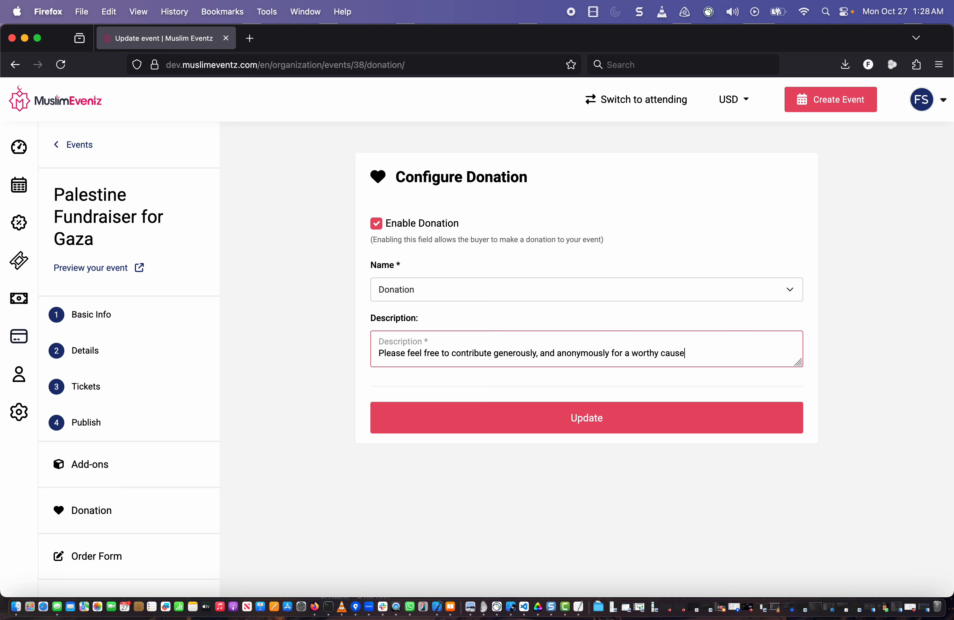
pyautogui.write('.  JazakALLAH Khair!')
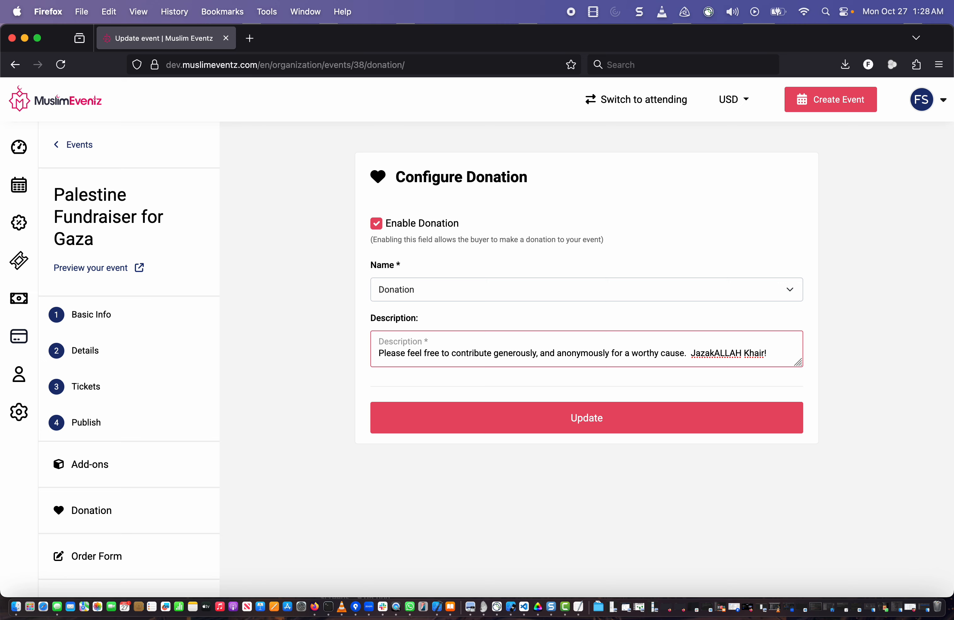
pyautogui.click(481, 416)
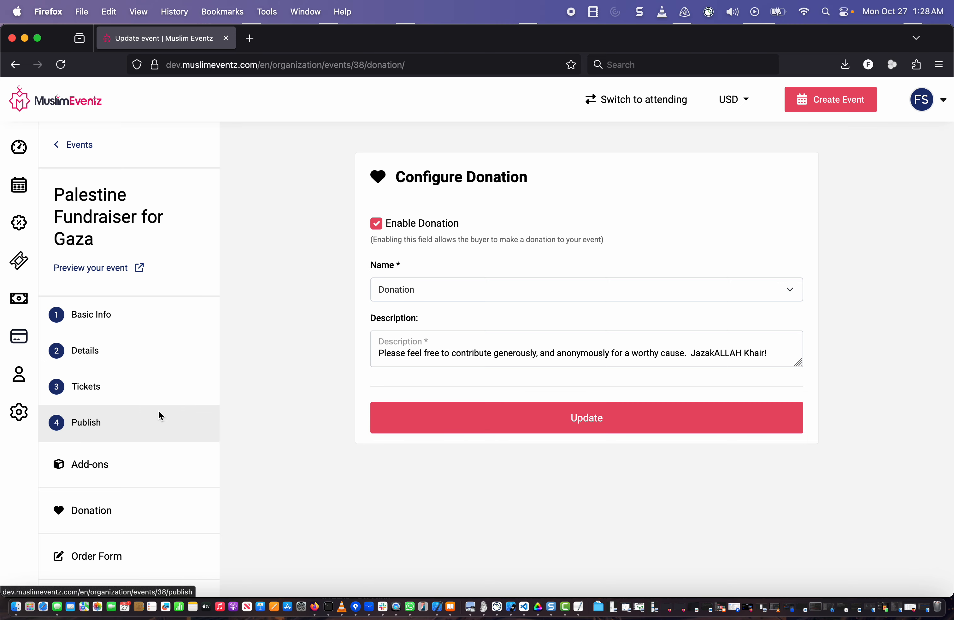
# Send the request to publish the event with Public visibility.
pyautogui.click(111, 421)
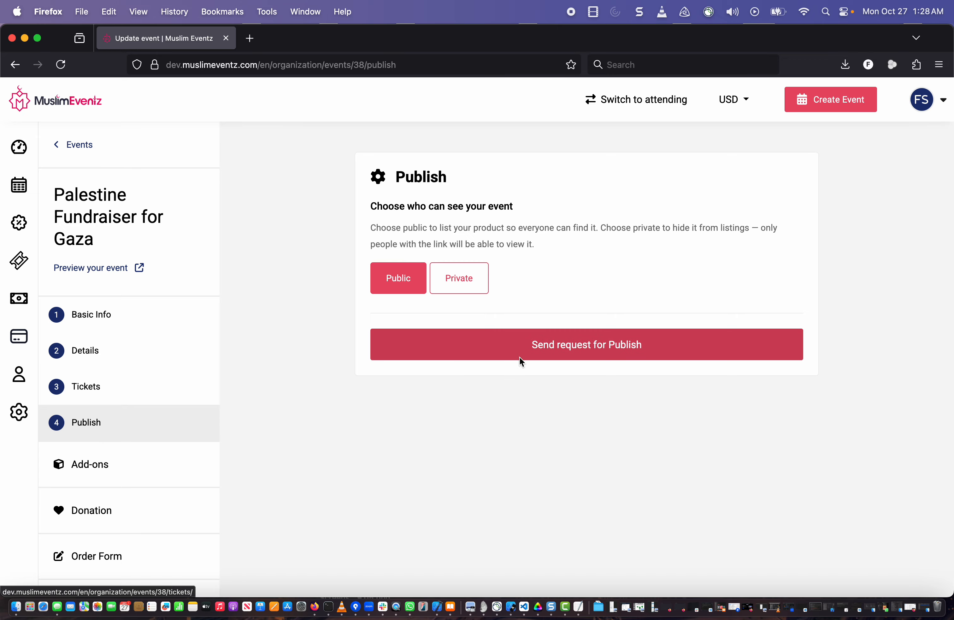
pyautogui.click(632, 345)
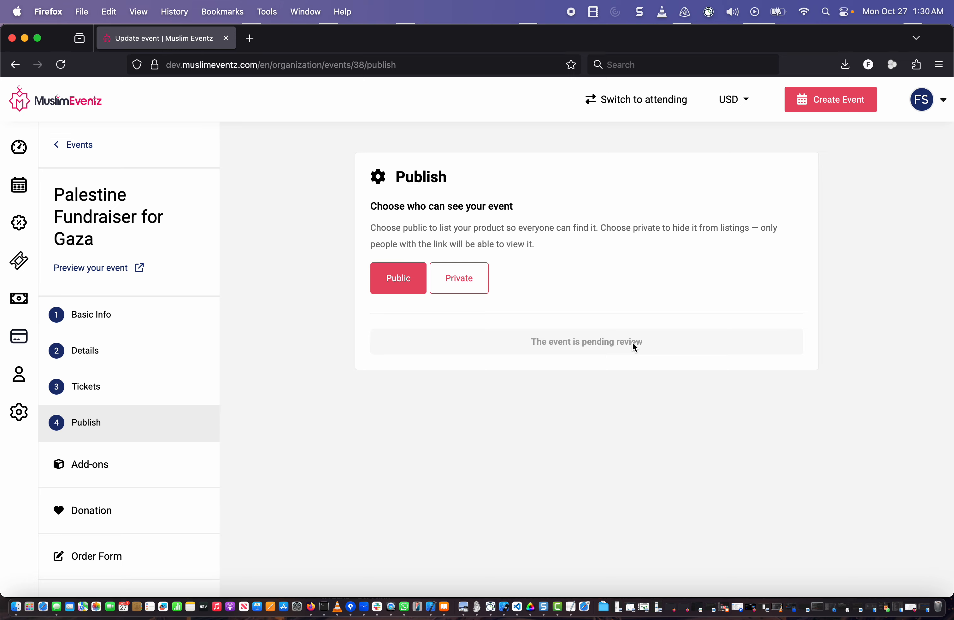
# Open the Palestine Fundraiser for Gaza listing from the site's home page and examine its event details, description, tags and organizer section.
pyautogui.click(79, 98)
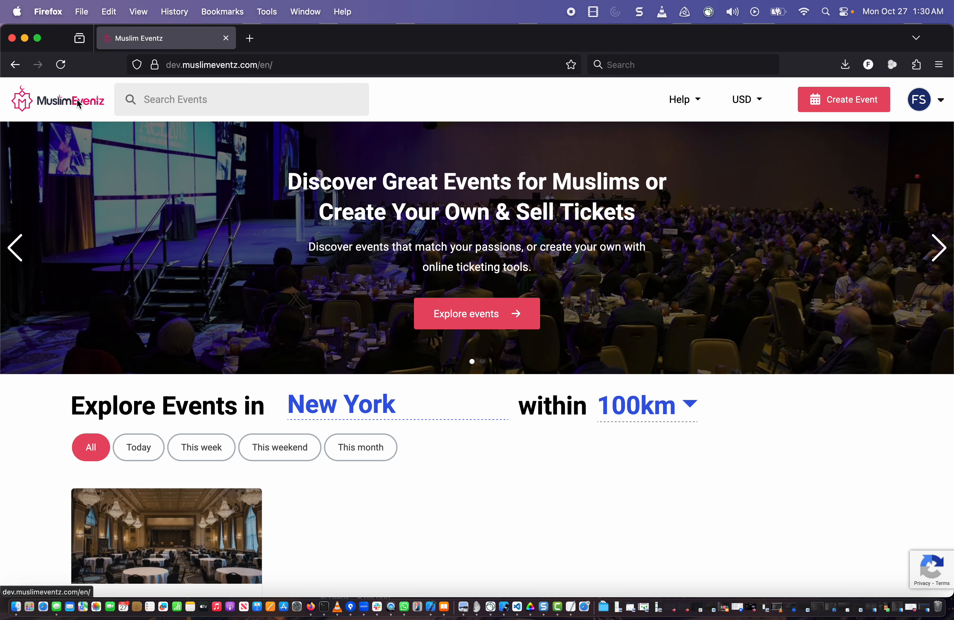
pyautogui.scroll(-5, 110, 251)
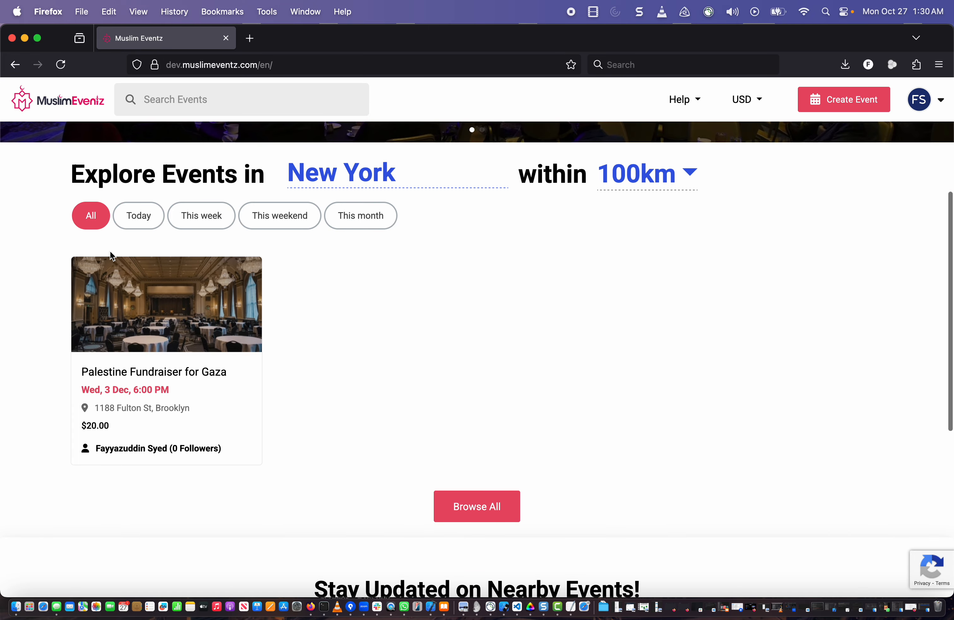
pyautogui.click(170, 310)
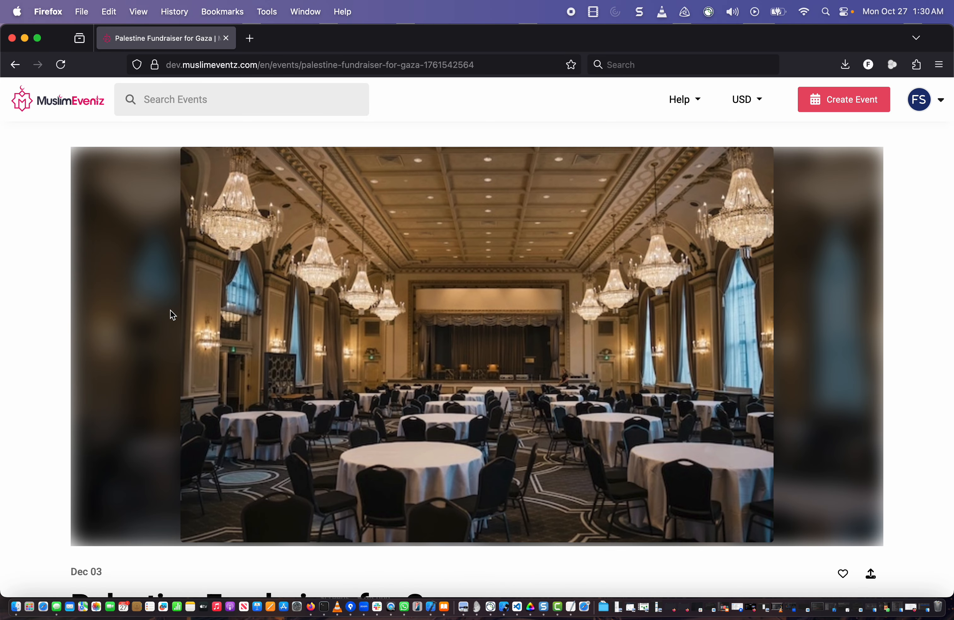
pyautogui.scroll(-8, 172, 314)
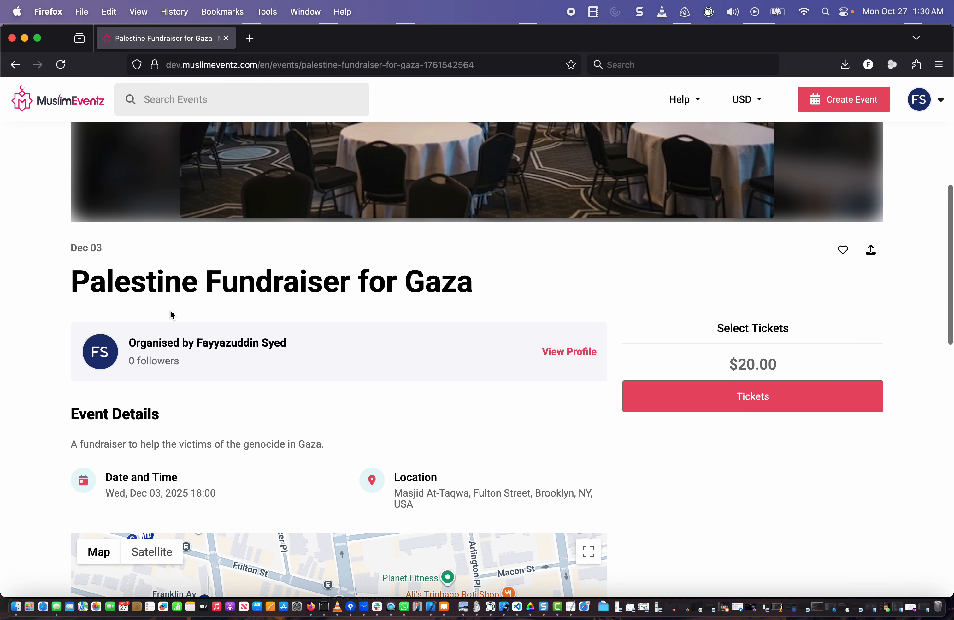
pyautogui.scroll(-11, 171, 314)
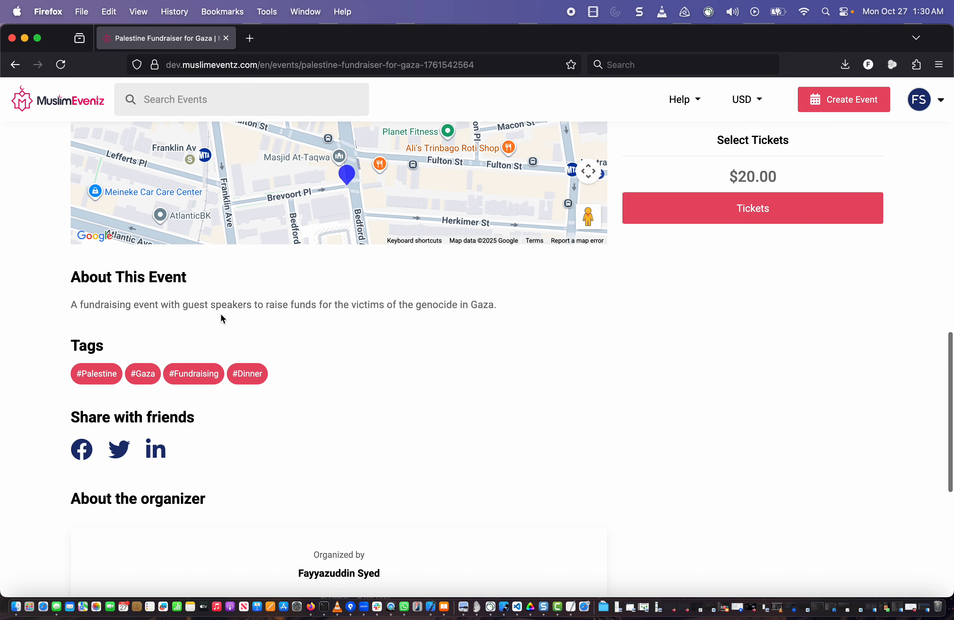
pyautogui.scroll(-7, 462, 315)
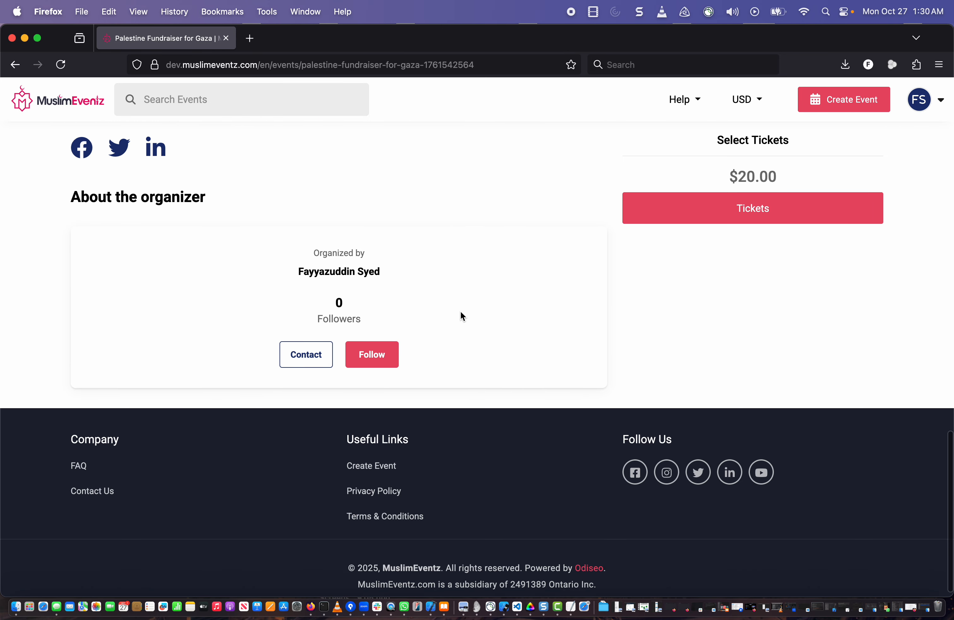
pyautogui.scroll(9, 461, 315)
pyautogui.scroll(8, 461, 311)
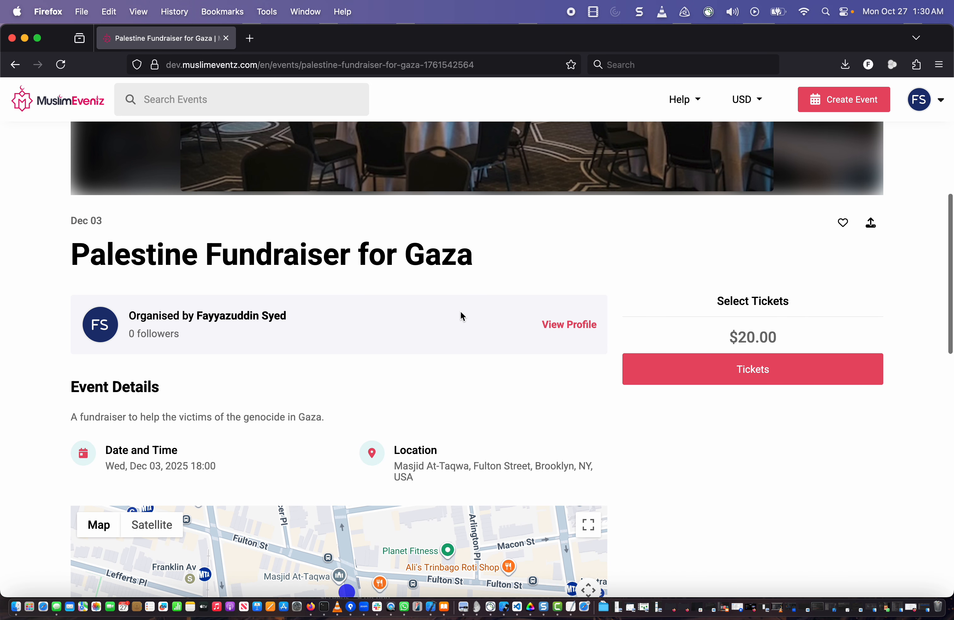
# Open the event's ticket selection and examine the General, Donation and Table tickets and the separate Donations section.
pyautogui.click(757, 373)
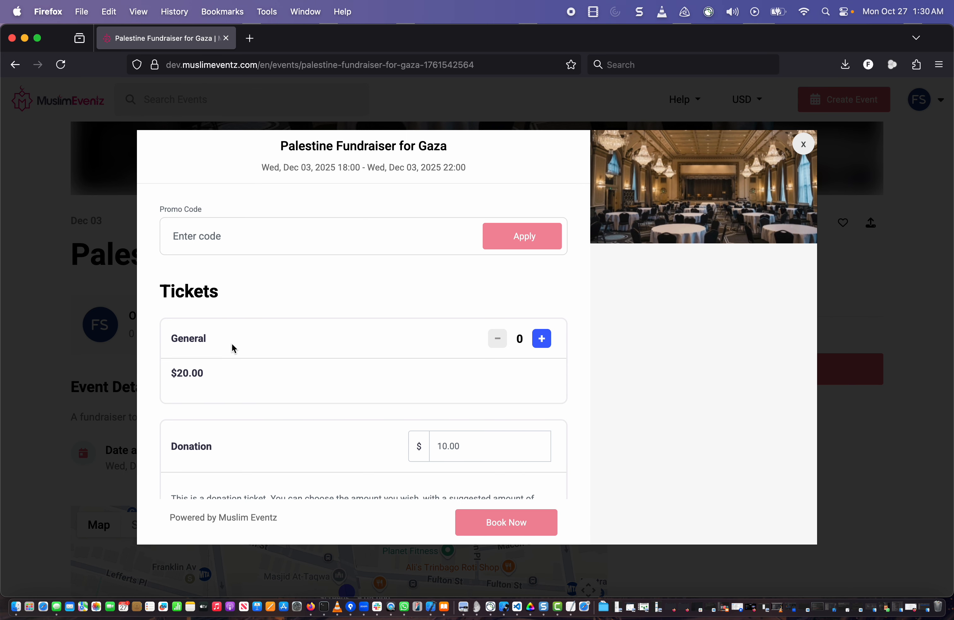
pyautogui.scroll(-3, 232, 344)
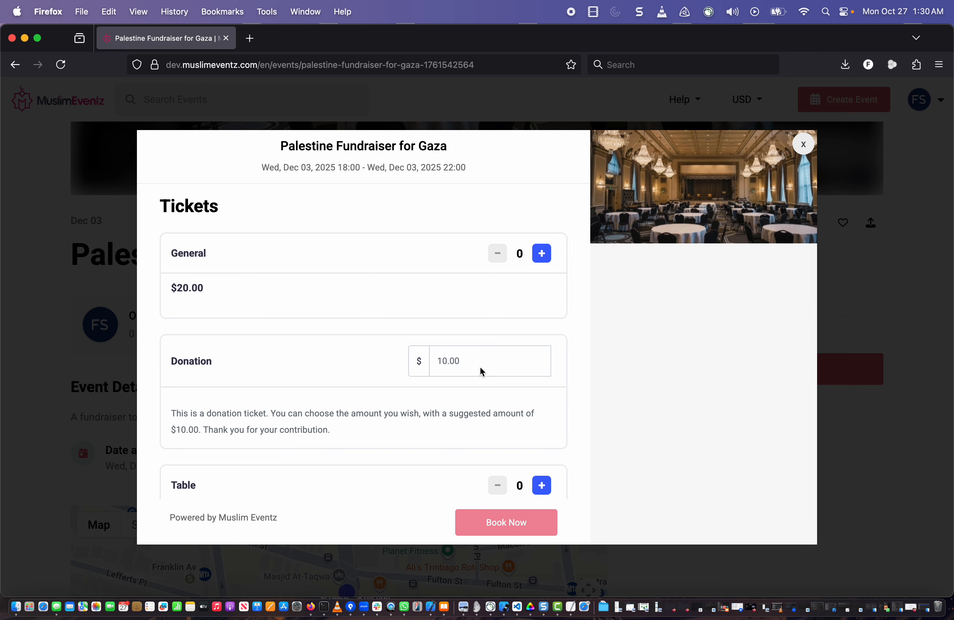
pyautogui.scroll(-2, 481, 368)
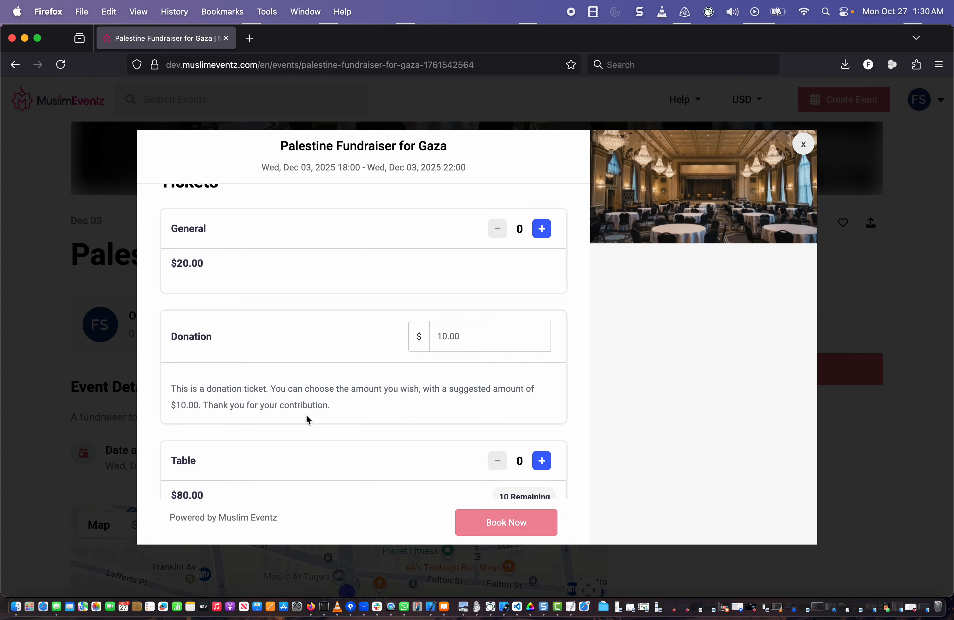
pyautogui.scroll(-5, 307, 415)
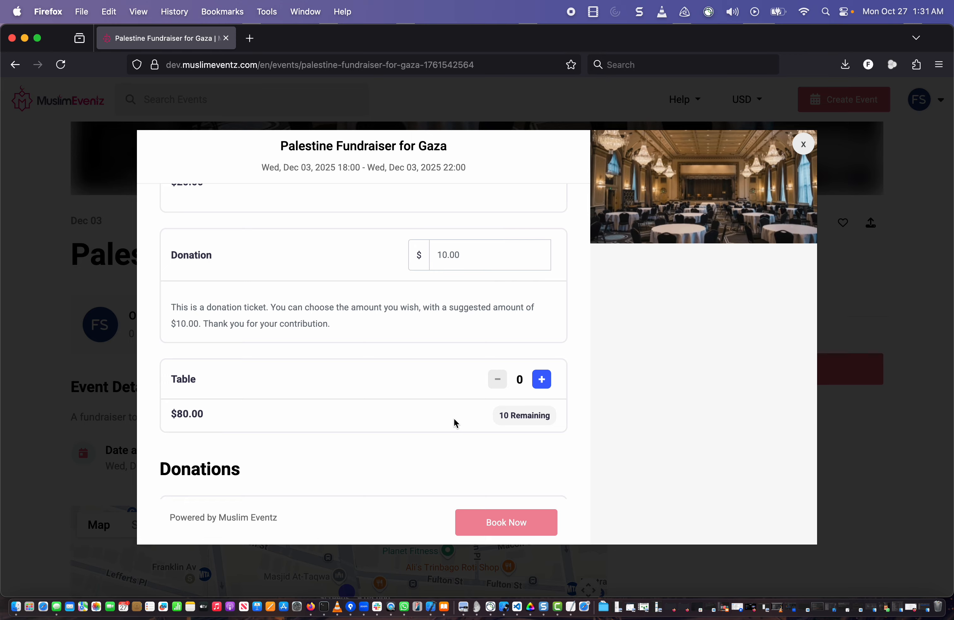
pyautogui.scroll(-3, 454, 421)
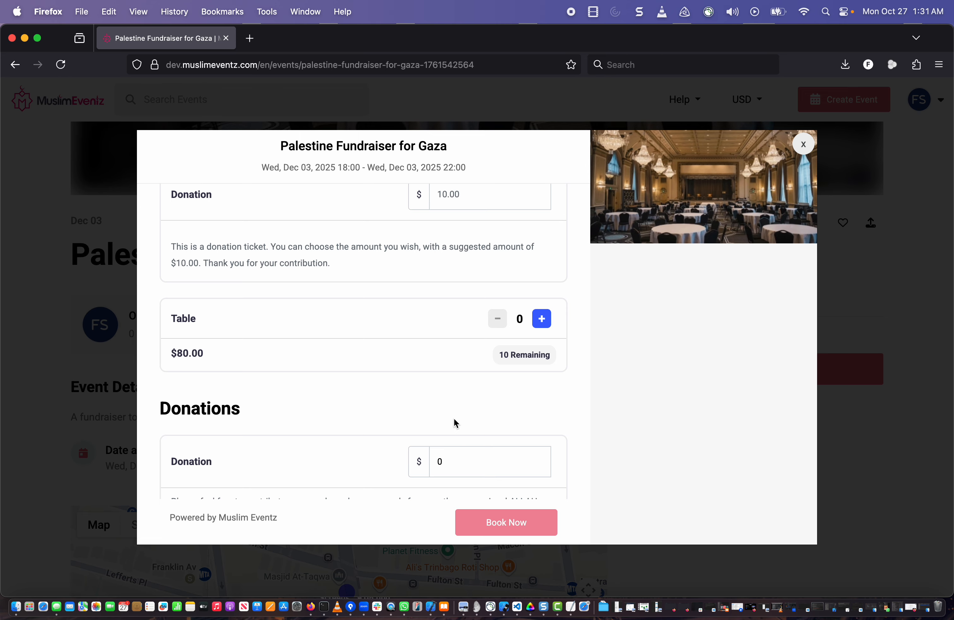
pyautogui.scroll(5, 454, 418)
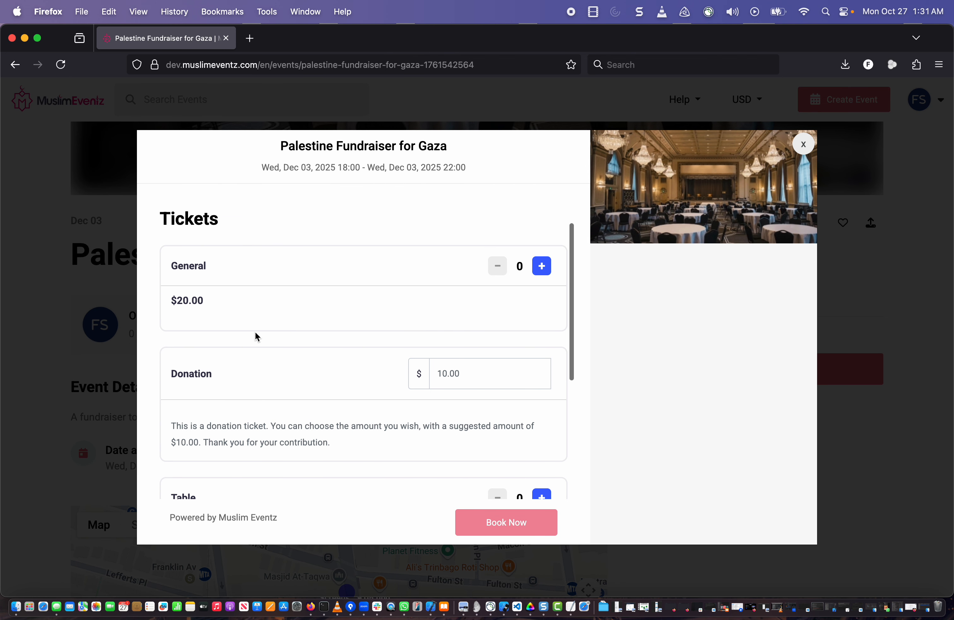
pyautogui.scroll(-5, 318, 316)
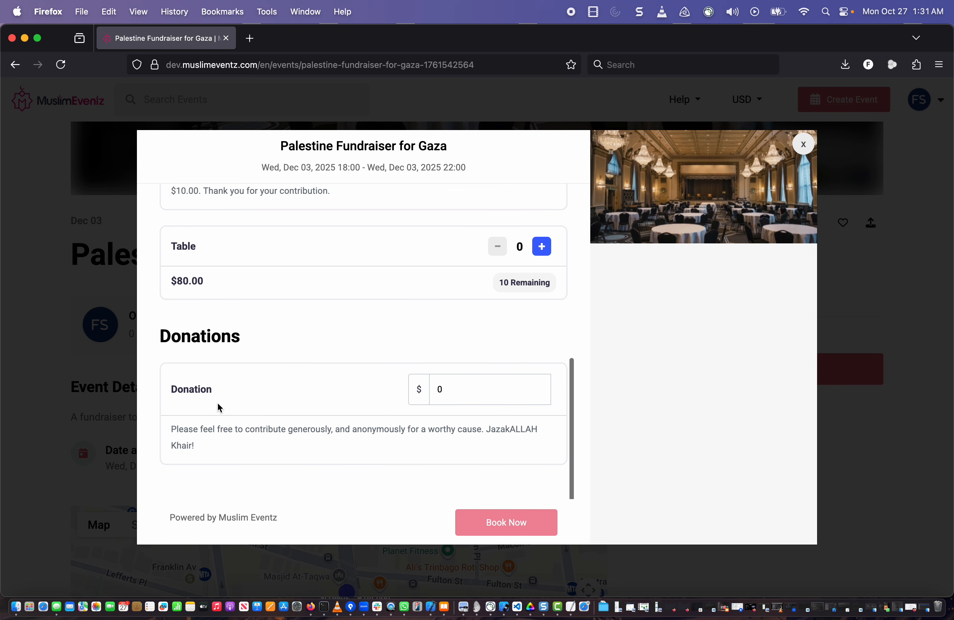
pyautogui.scroll(5, 496, 404)
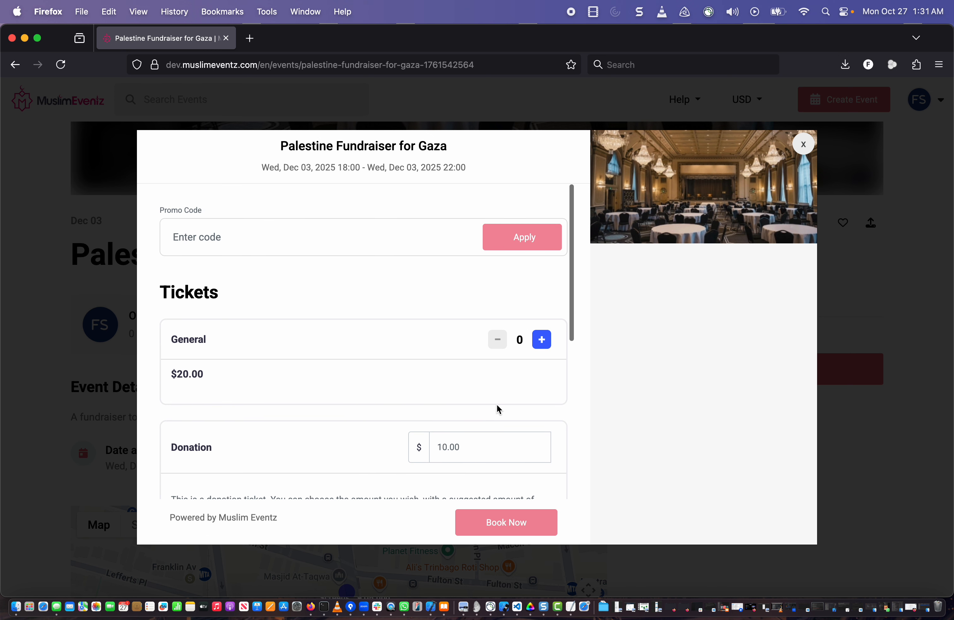
# Add one General ticket to the order and set the Donation ticket amount to $5.
pyautogui.click(544, 341)
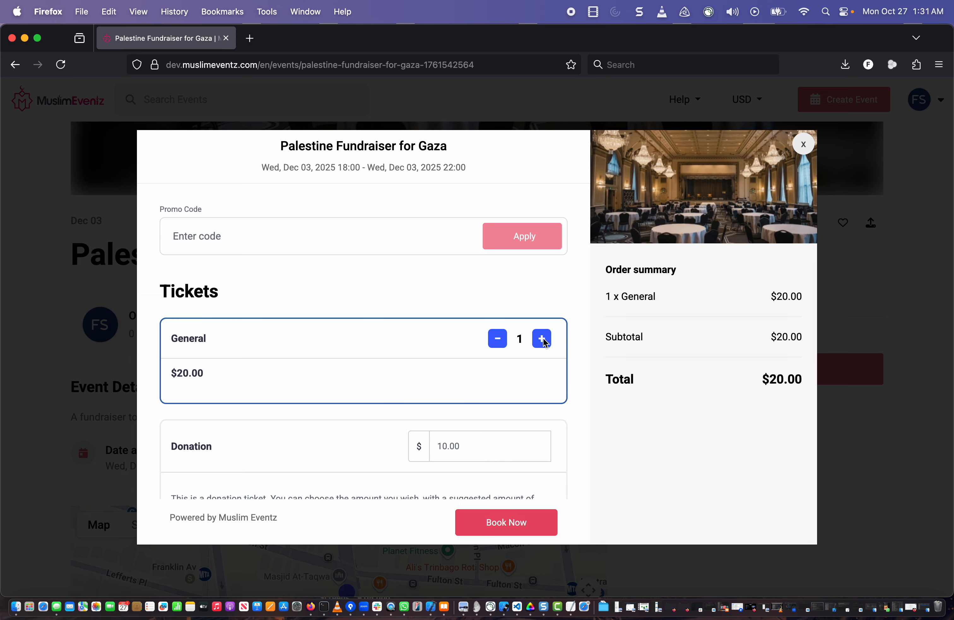
pyautogui.scroll(-4, 407, 351)
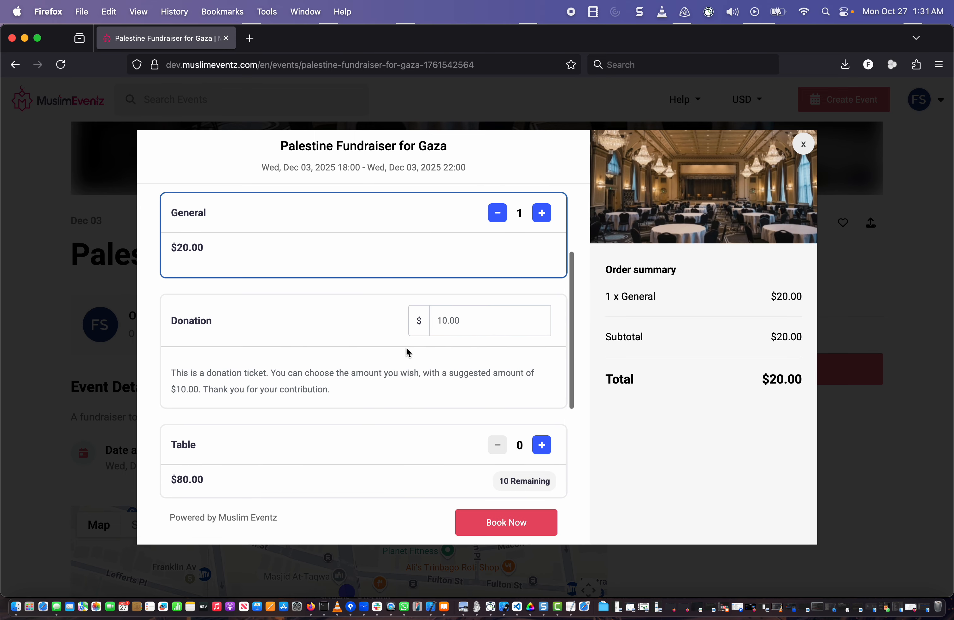
pyautogui.click(470, 314)
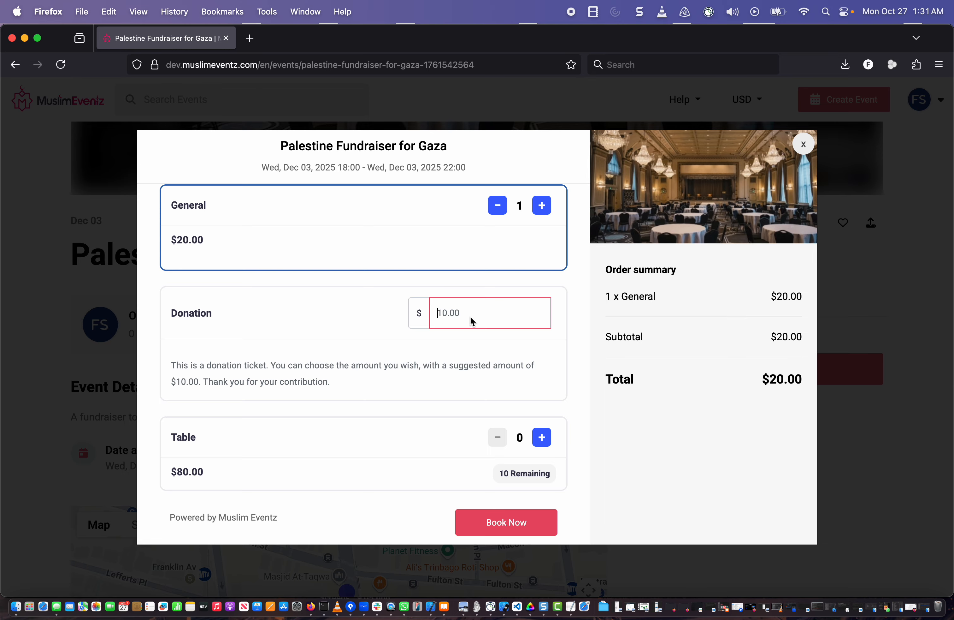
pyautogui.write('5')
pyautogui.click(447, 378)
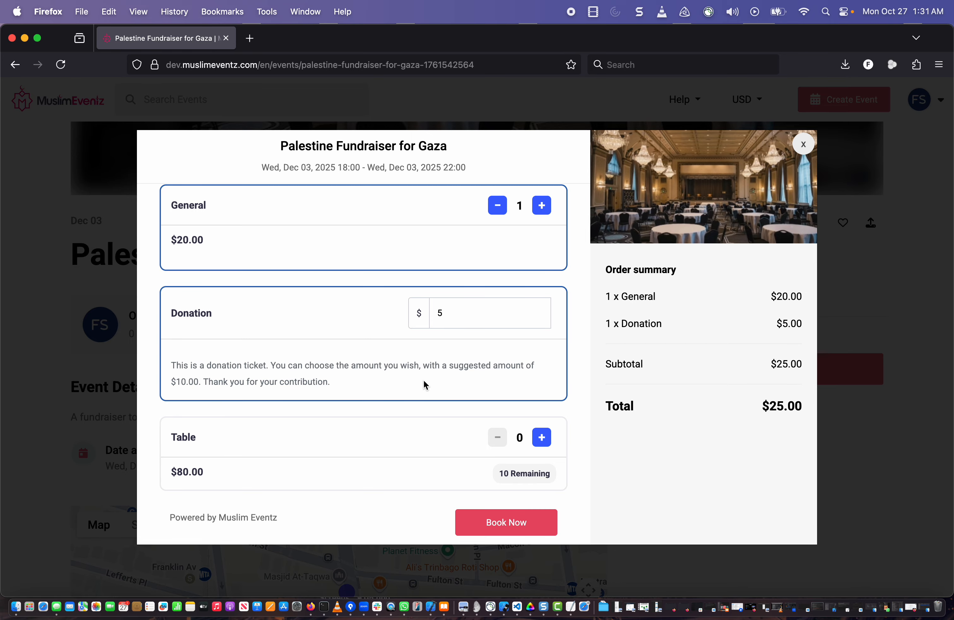
# Add one Table ticket and enter a $100 contribution in the separate Donations section.
pyautogui.scroll(-1, 424, 384)
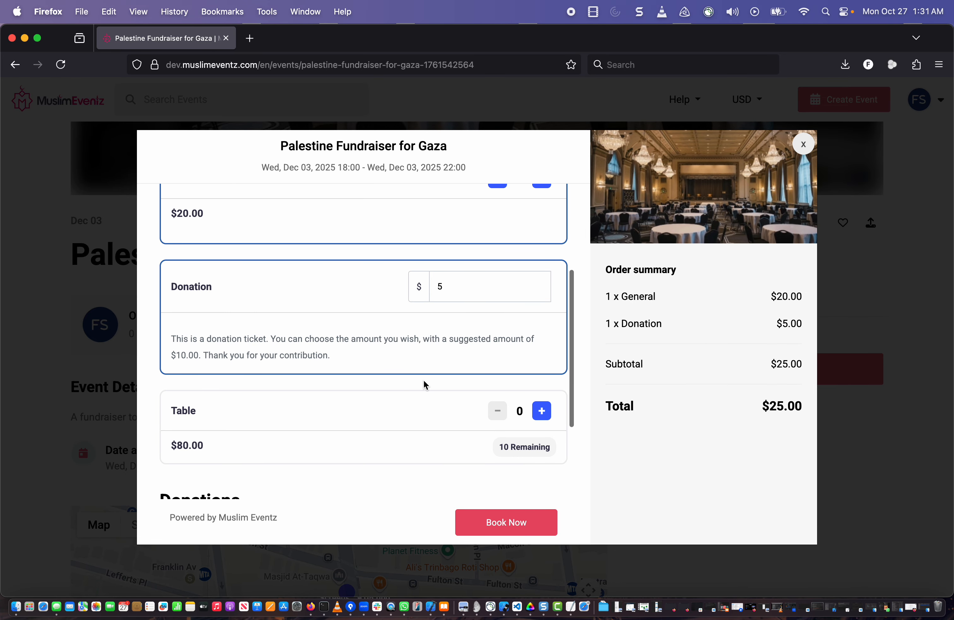
pyautogui.scroll(-3, 425, 385)
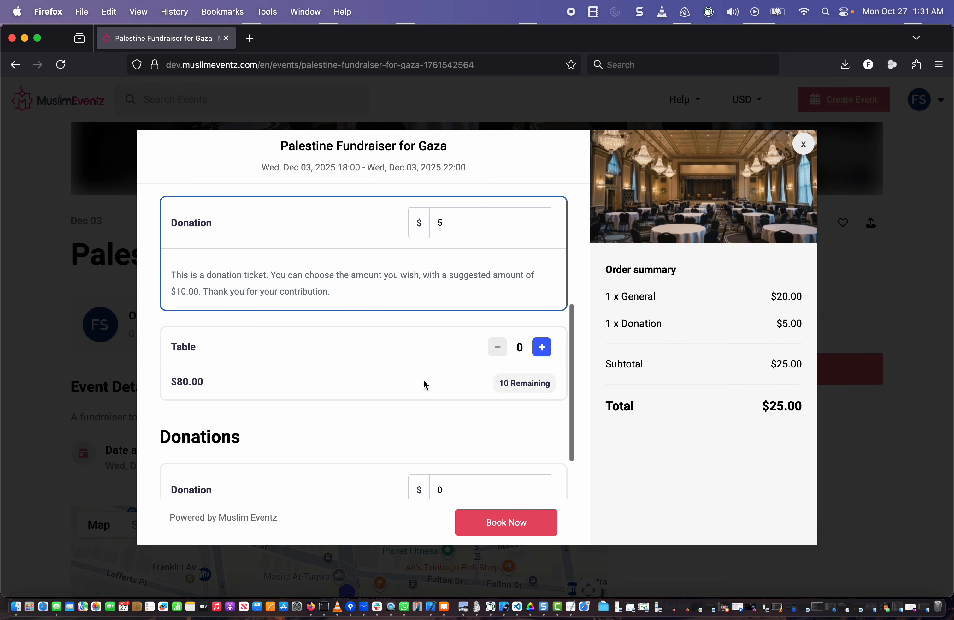
pyautogui.click(542, 346)
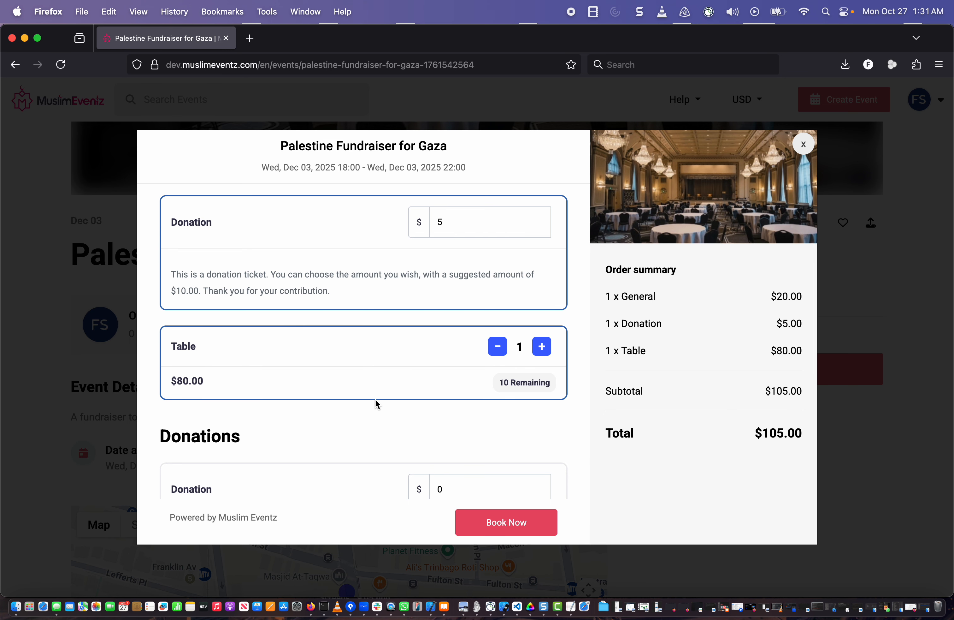
pyautogui.scroll(-5, 375, 399)
pyautogui.click(452, 393)
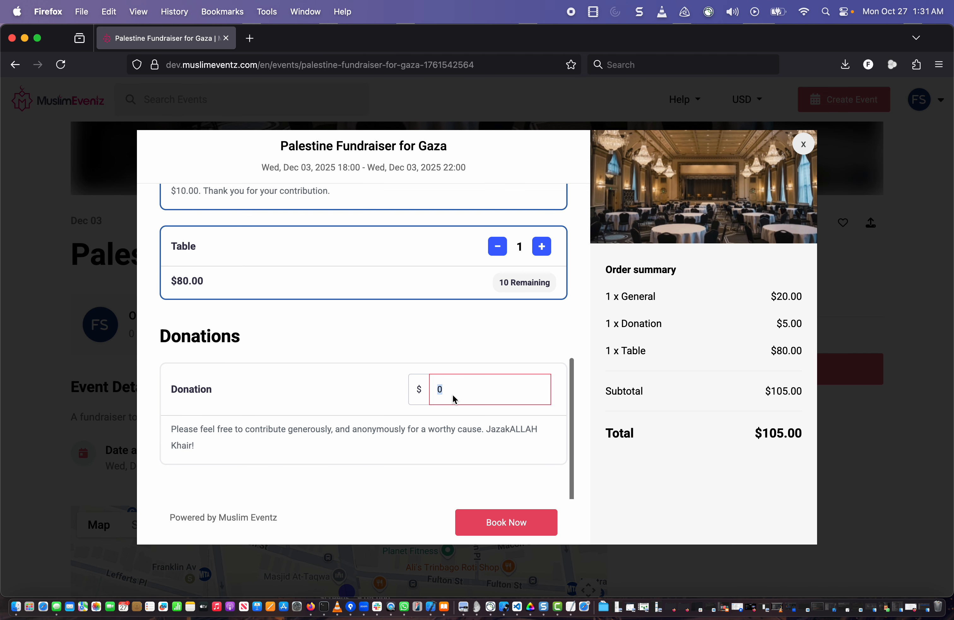
pyautogui.write('100')
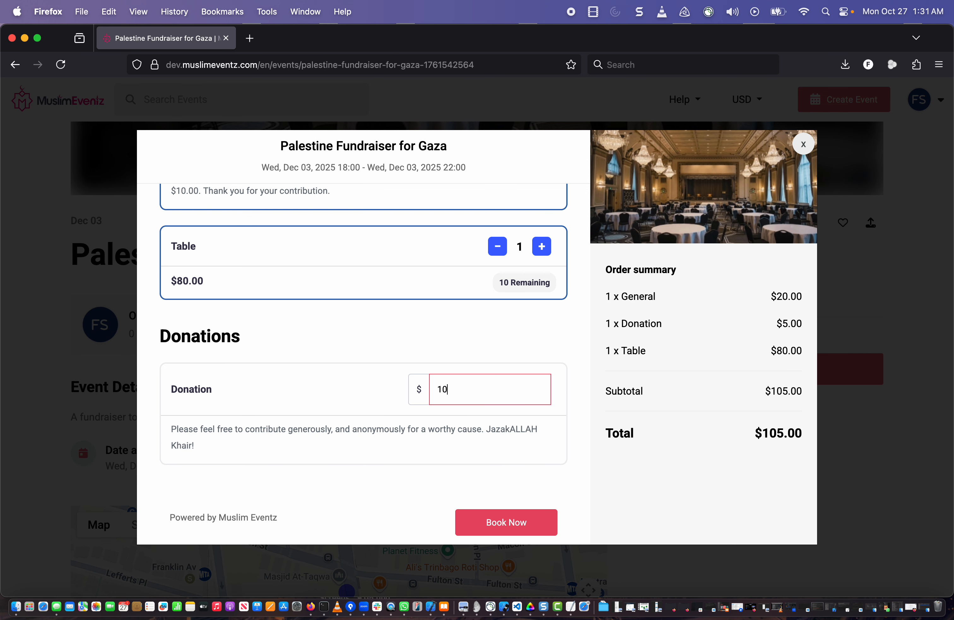
pyautogui.click(306, 389)
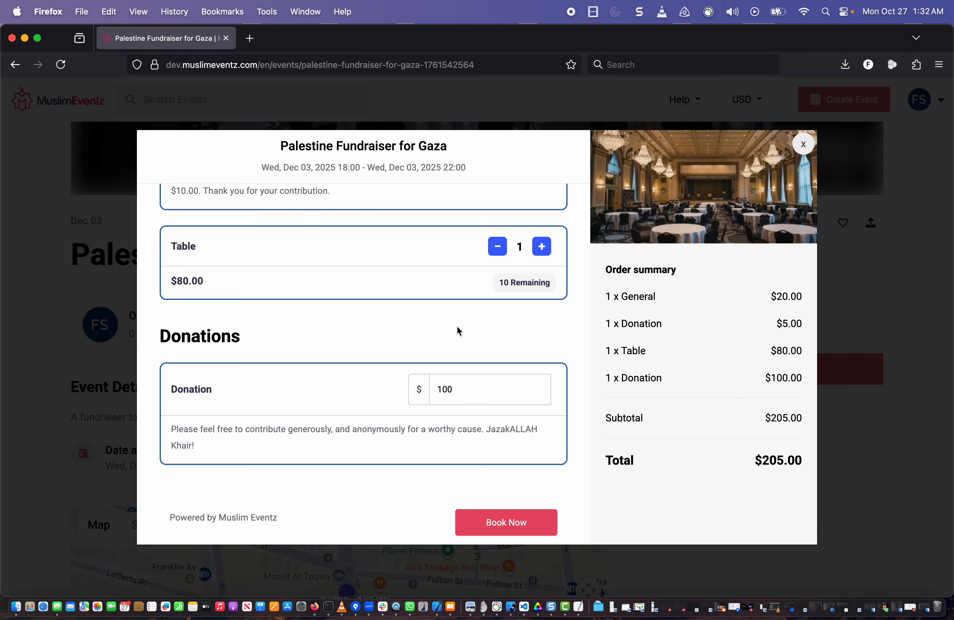
# Review the selected tickets and the donation amounts throughout the booking form against the order summary.
pyautogui.scroll(-2, 457, 326)
pyautogui.scroll(10, 497, 495)
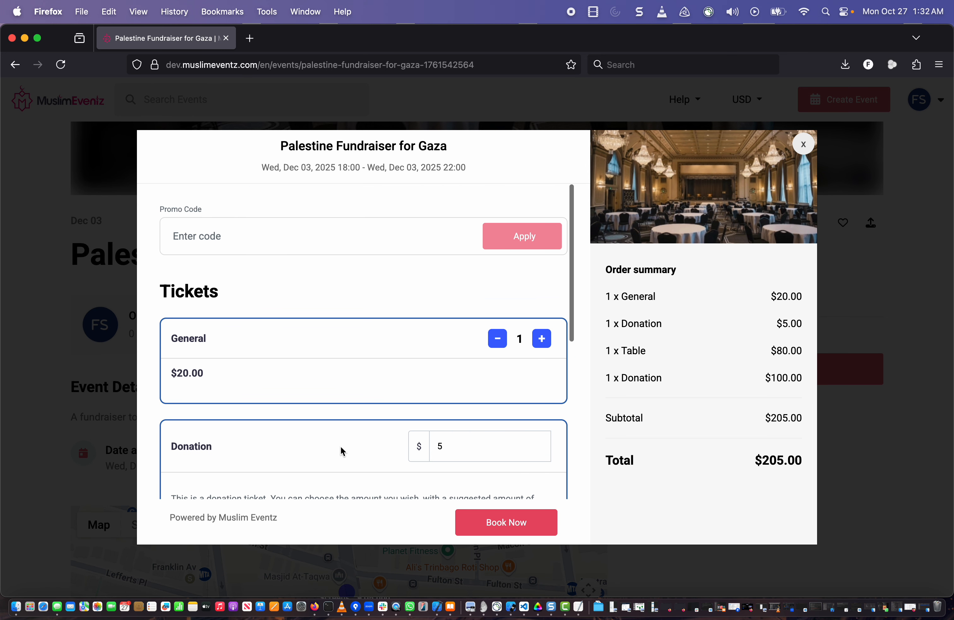
pyautogui.scroll(-4, 341, 446)
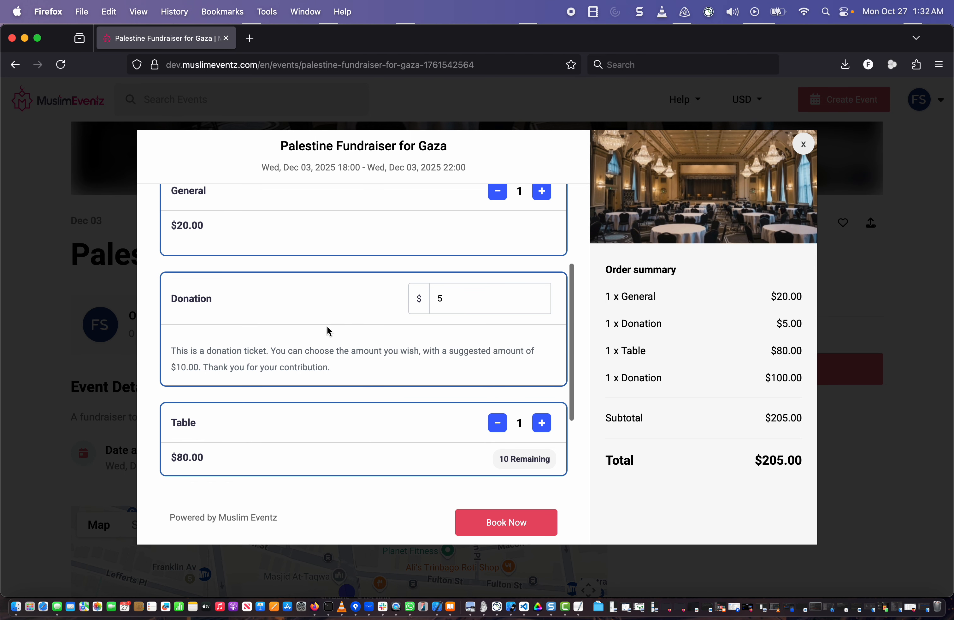
pyautogui.scroll(-3, 328, 327)
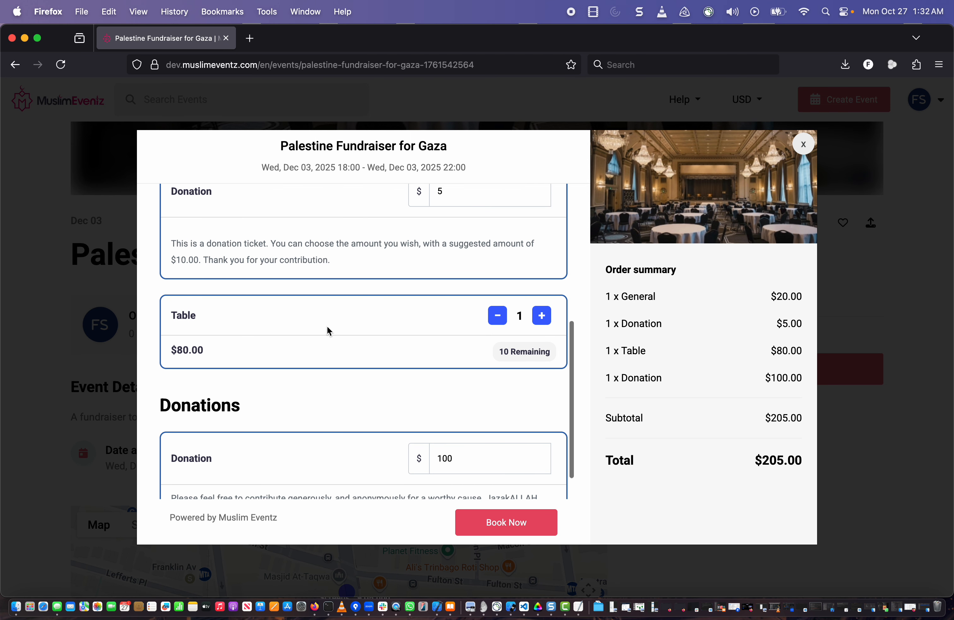
pyautogui.scroll(-2, 327, 326)
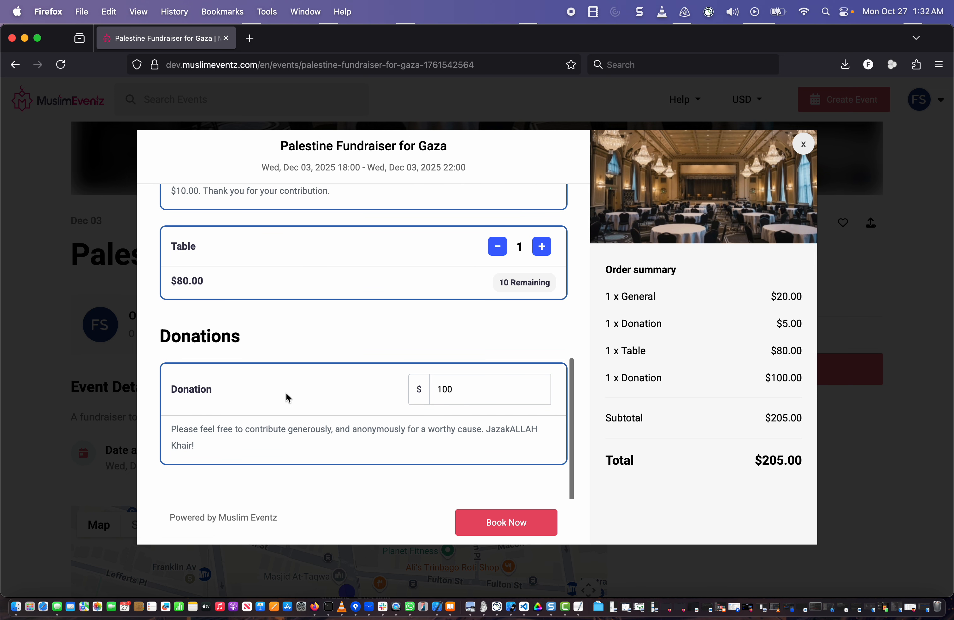